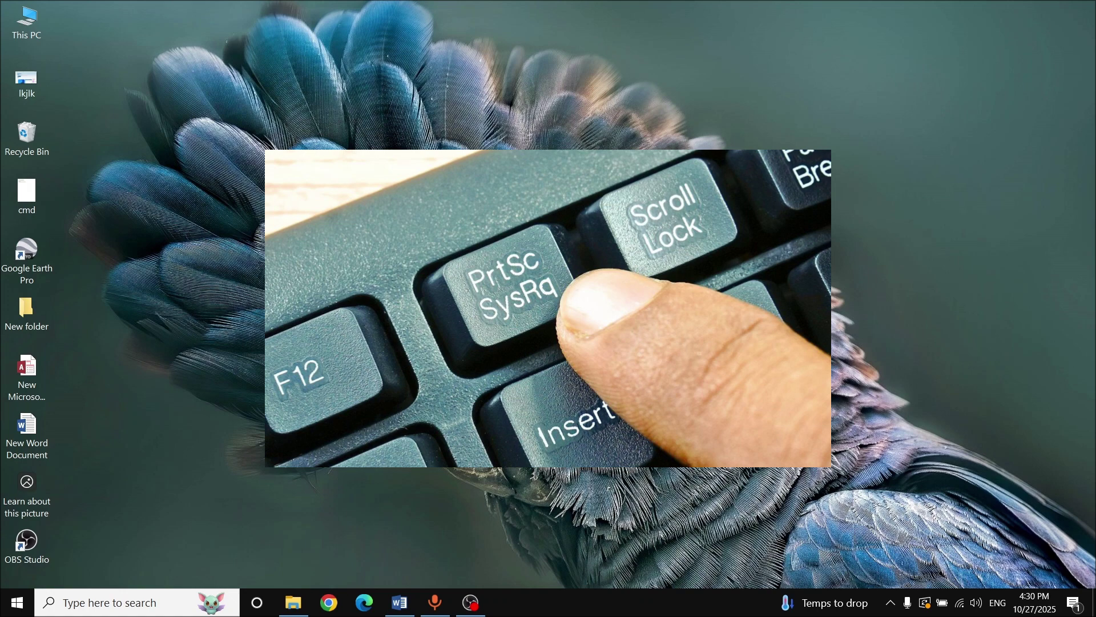
Step: Capture a screenshot of the desktop and launch Paint through the Run command mspaint
key(super+alt+Print)
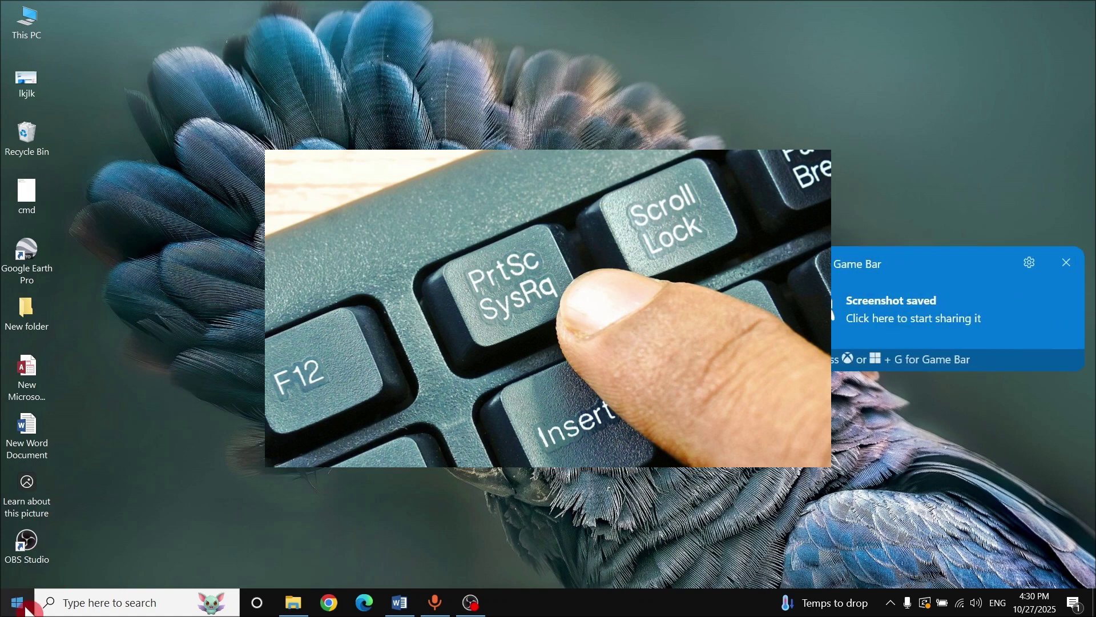
right_click(17, 606)
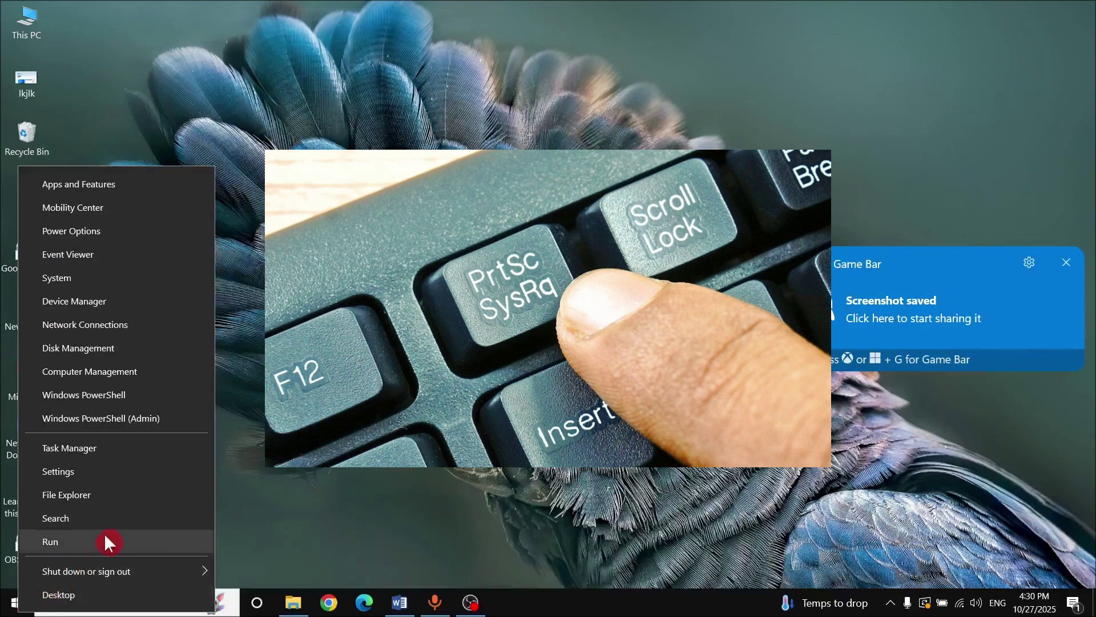
click(122, 541)
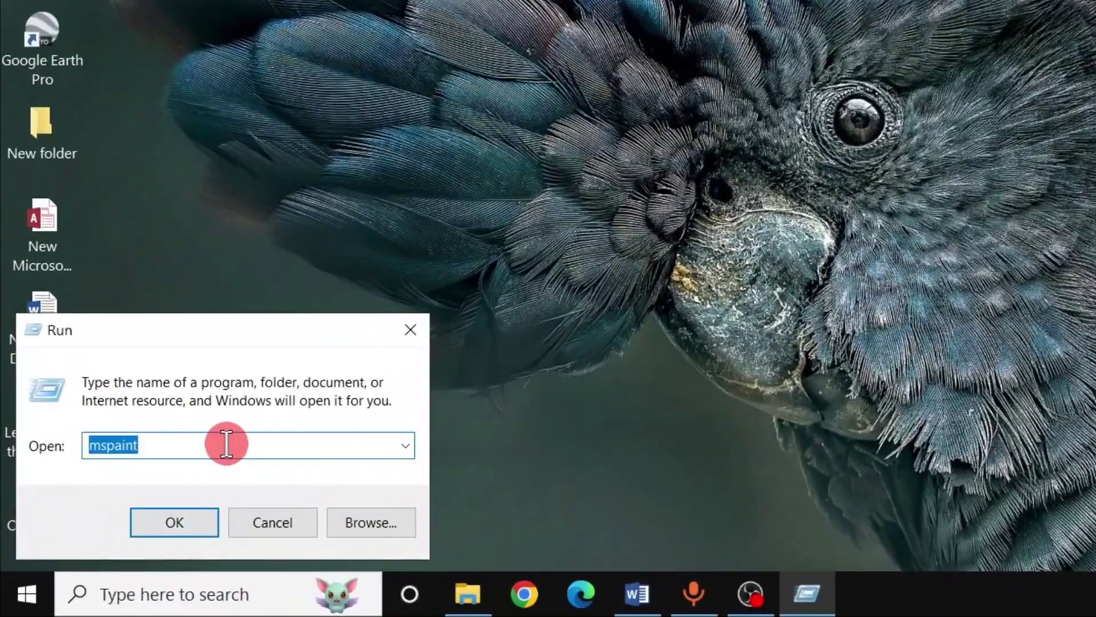
drag(173, 484, 51, 481)
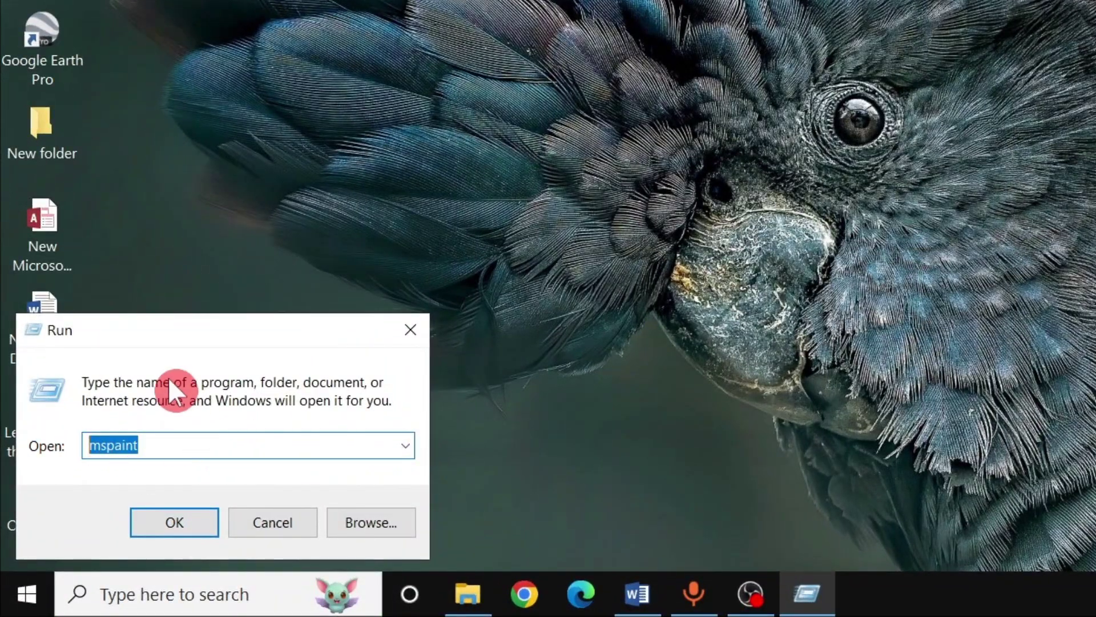
click(173, 526)
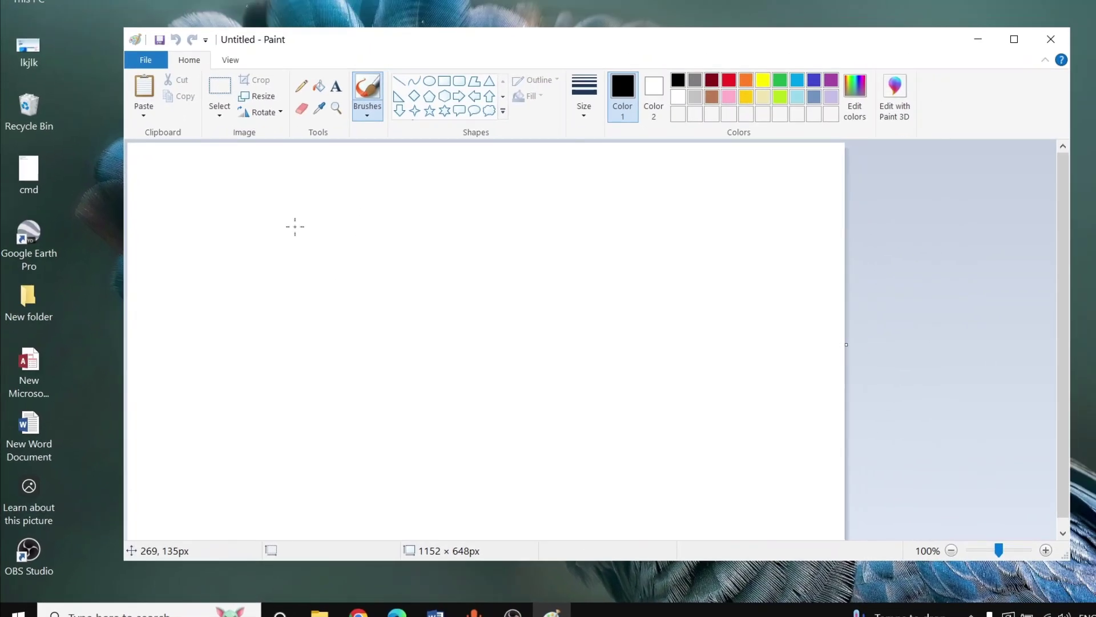
Step: Paste the captured screenshot into the blank Paint canvas, inspect it from top to bottom, and close Paint without saving
key(ctrl+v)
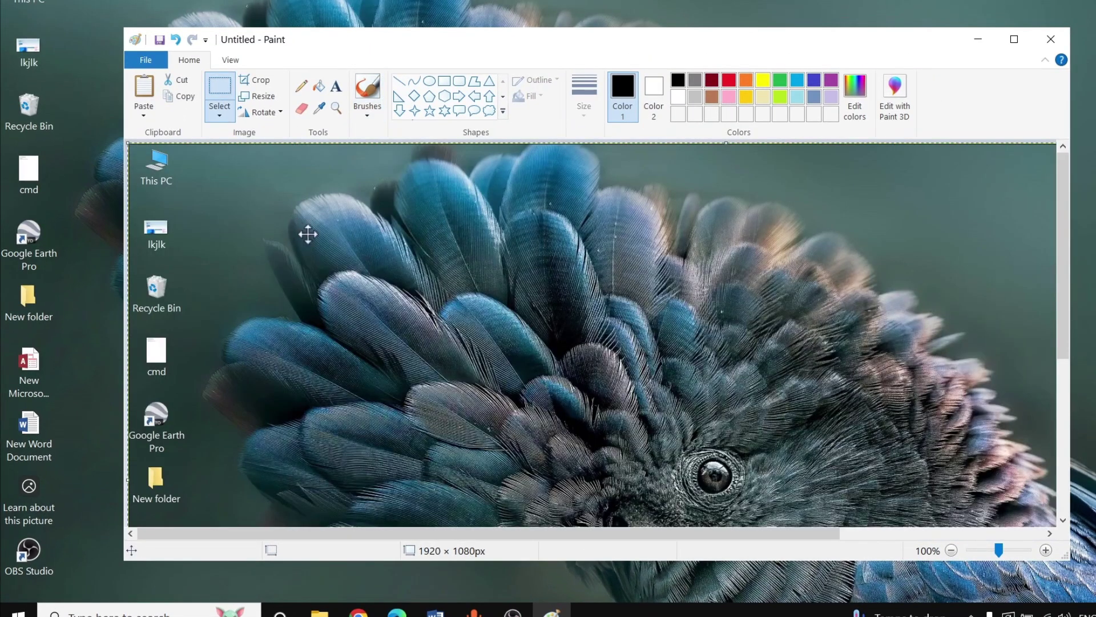
scroll(308, 234, down, 5)
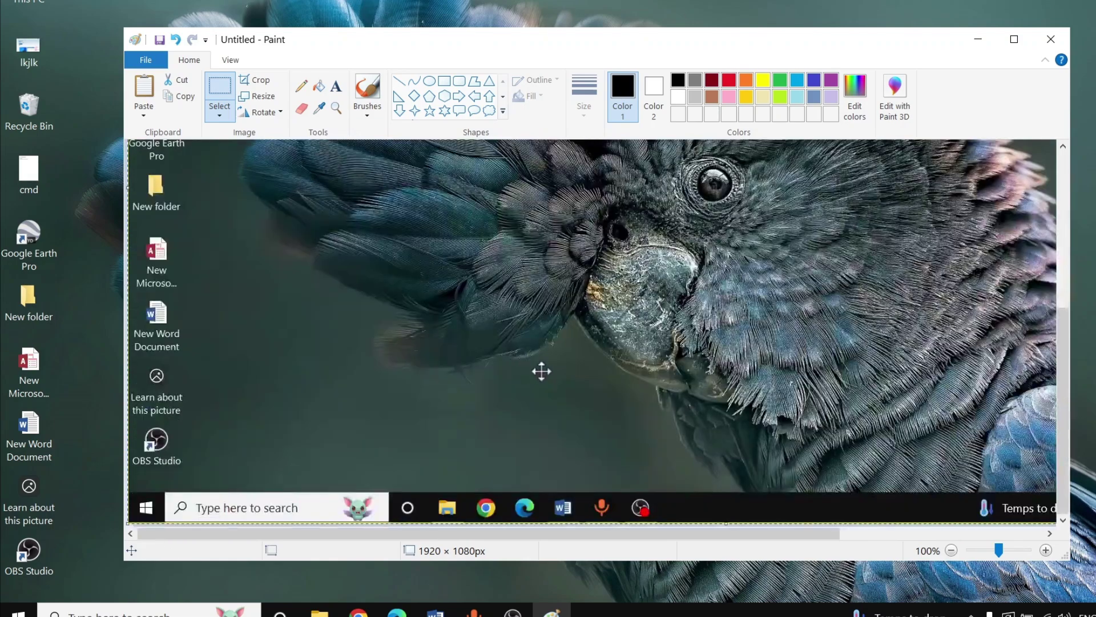
scroll(542, 371, up, 5)
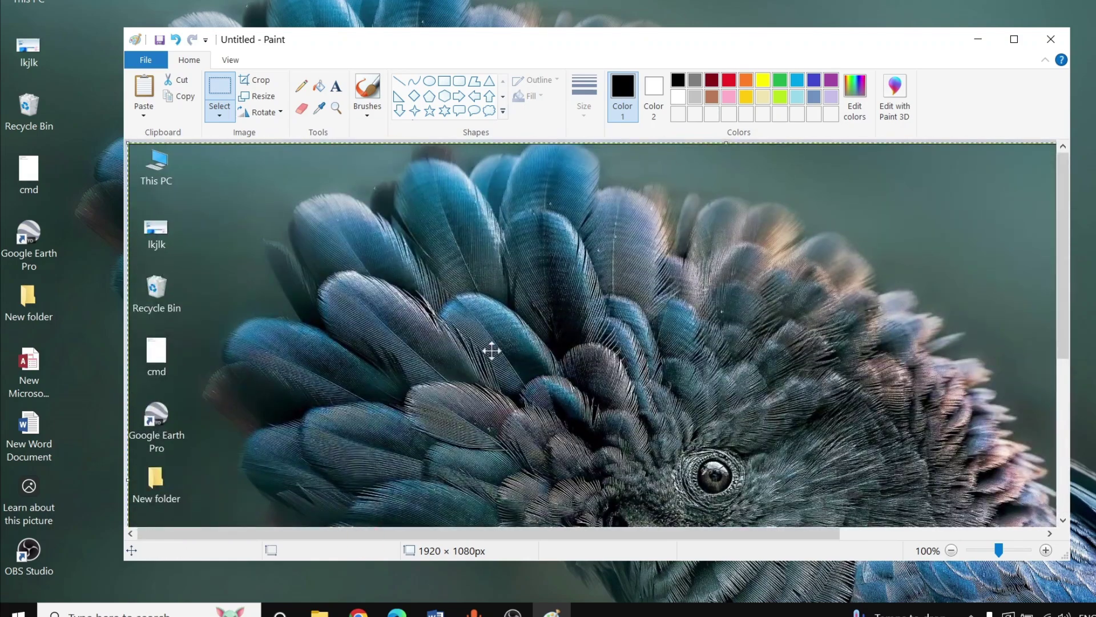
scroll(496, 348, down, 5)
scroll(704, 294, up, 5)
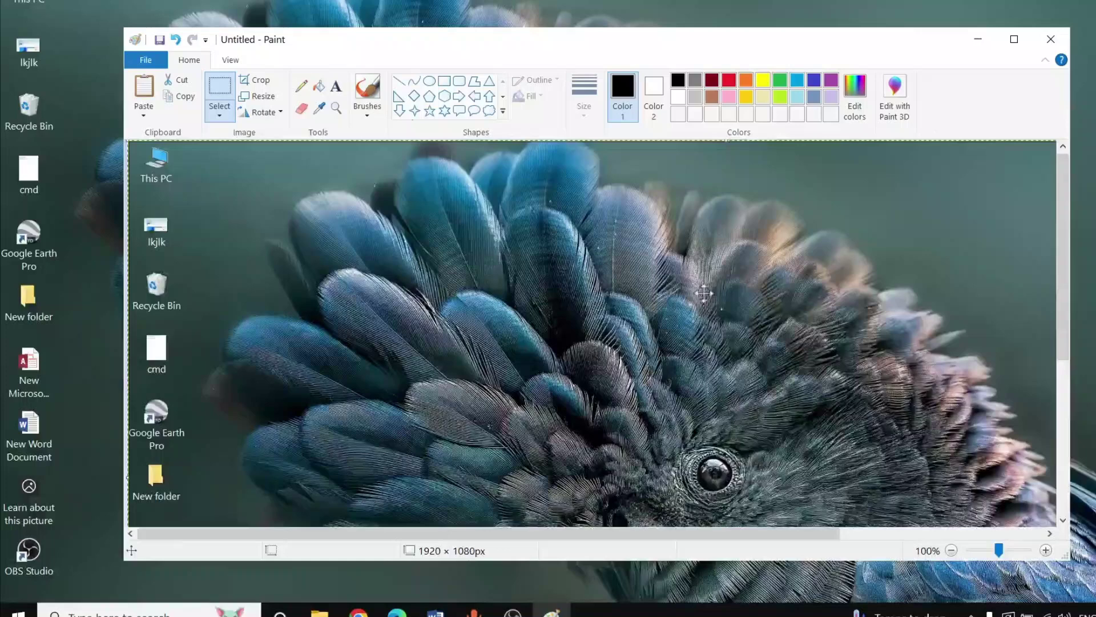
click(1044, 44)
click(604, 304)
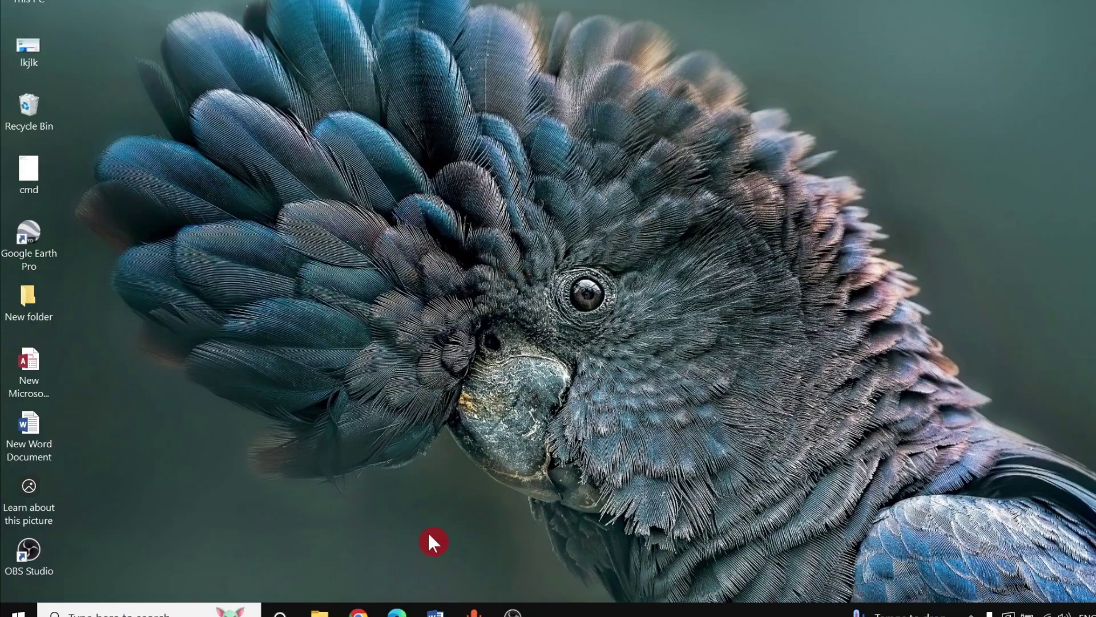
Step: Switch to the Word document and read through the alternate screenshot shortcuts listed under Step 2
click(436, 611)
scroll(410, 363, down, 2)
scroll(410, 363, down, 1)
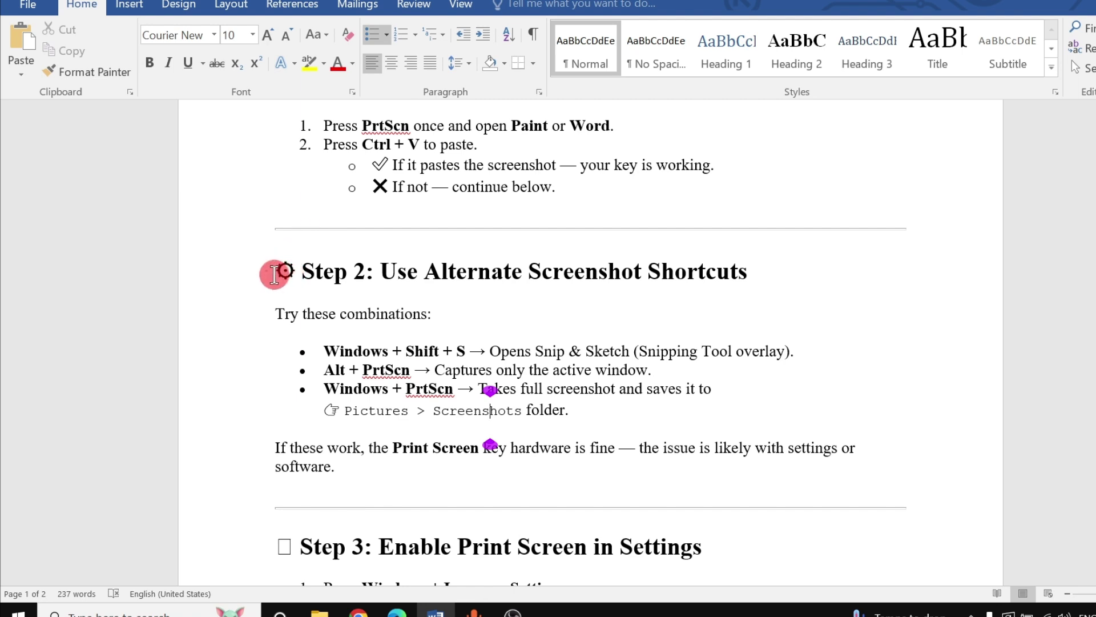
drag(274, 272, 736, 300)
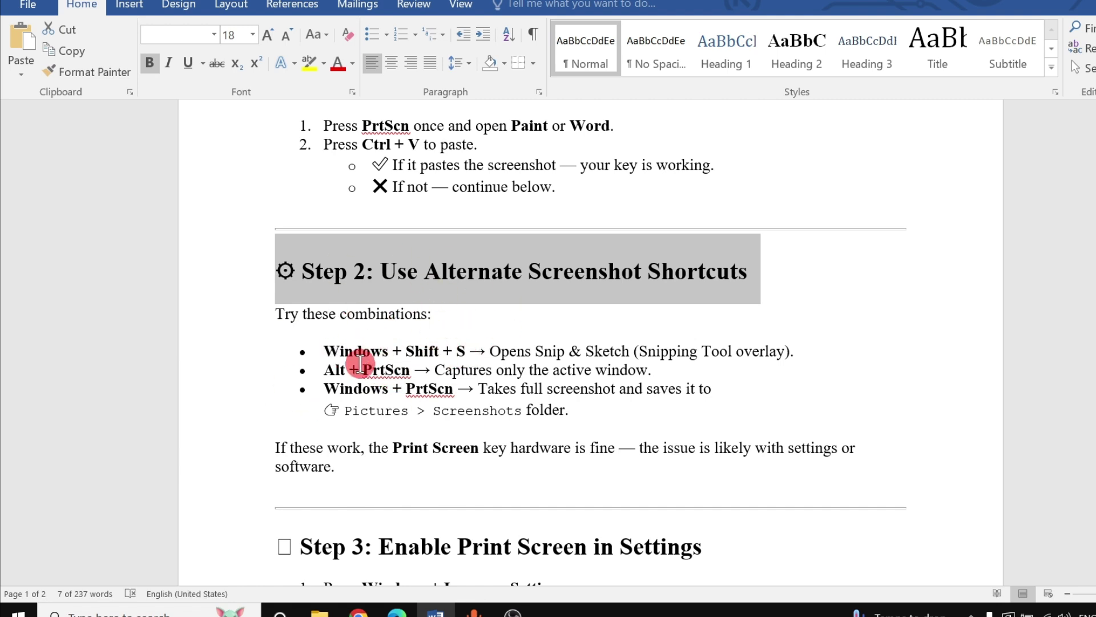
drag(327, 351, 468, 355)
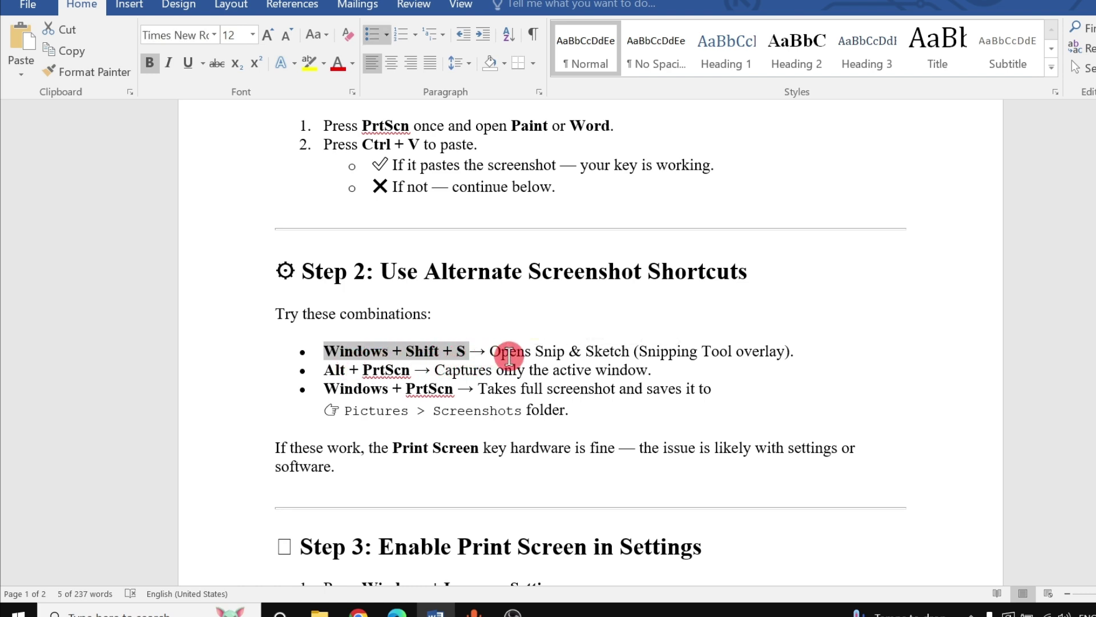
click(541, 351)
triple_click(542, 350)
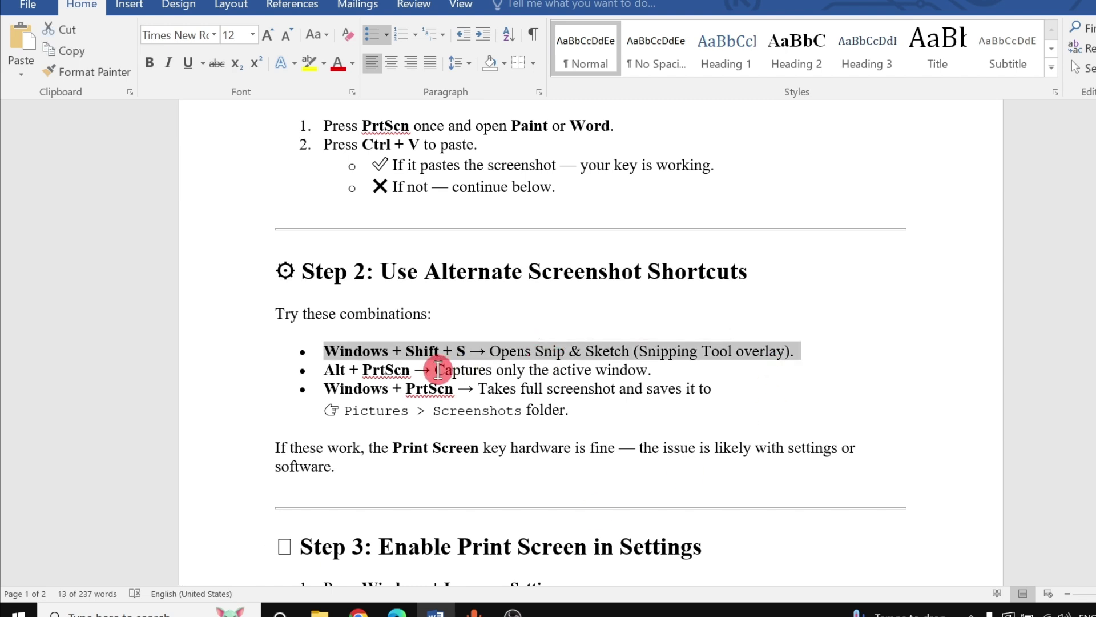
triple_click(334, 371)
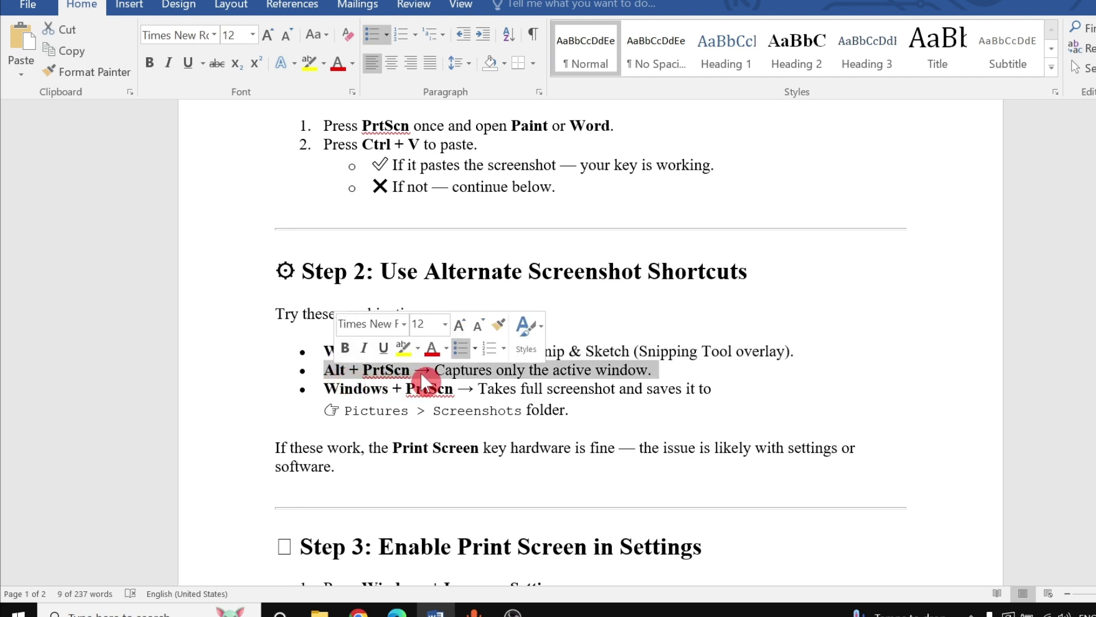
click(400, 375)
double_click(337, 386)
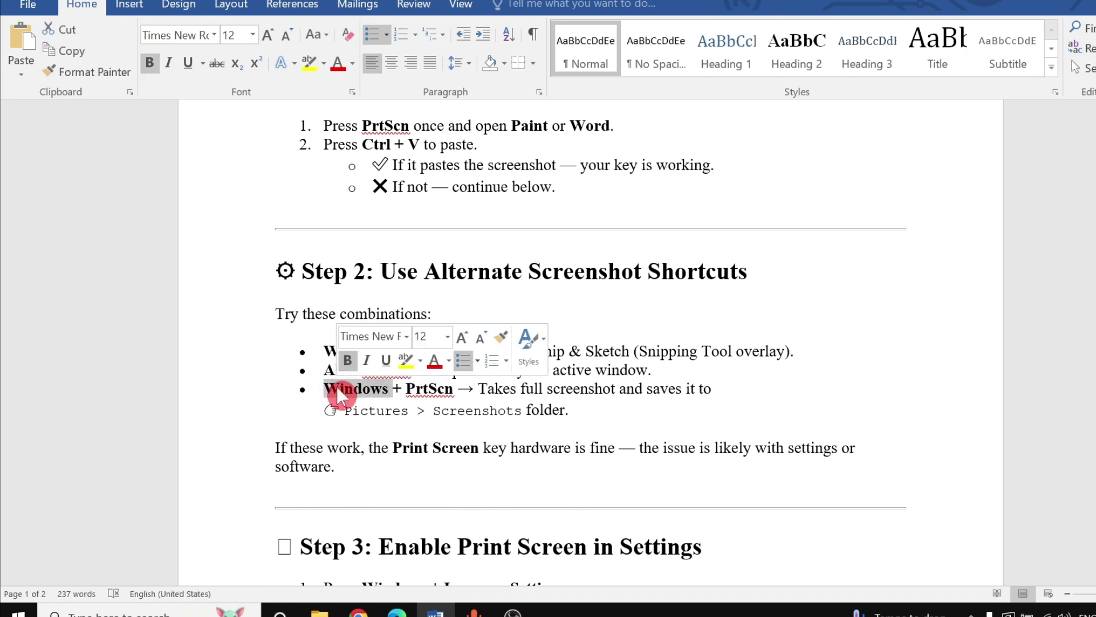
click(466, 391)
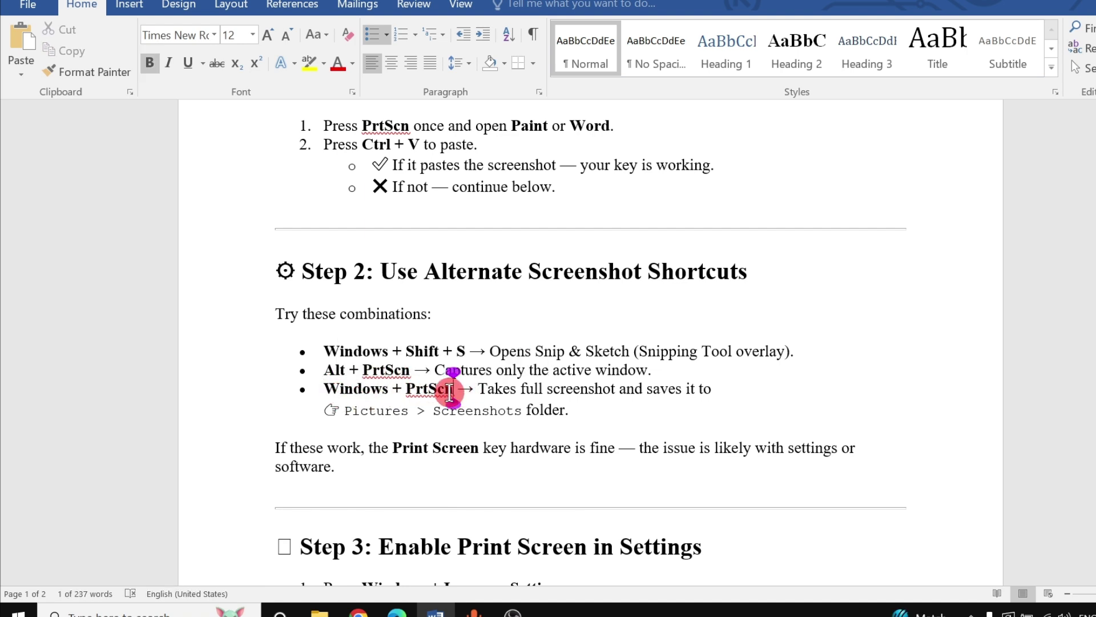
drag(321, 350, 457, 388)
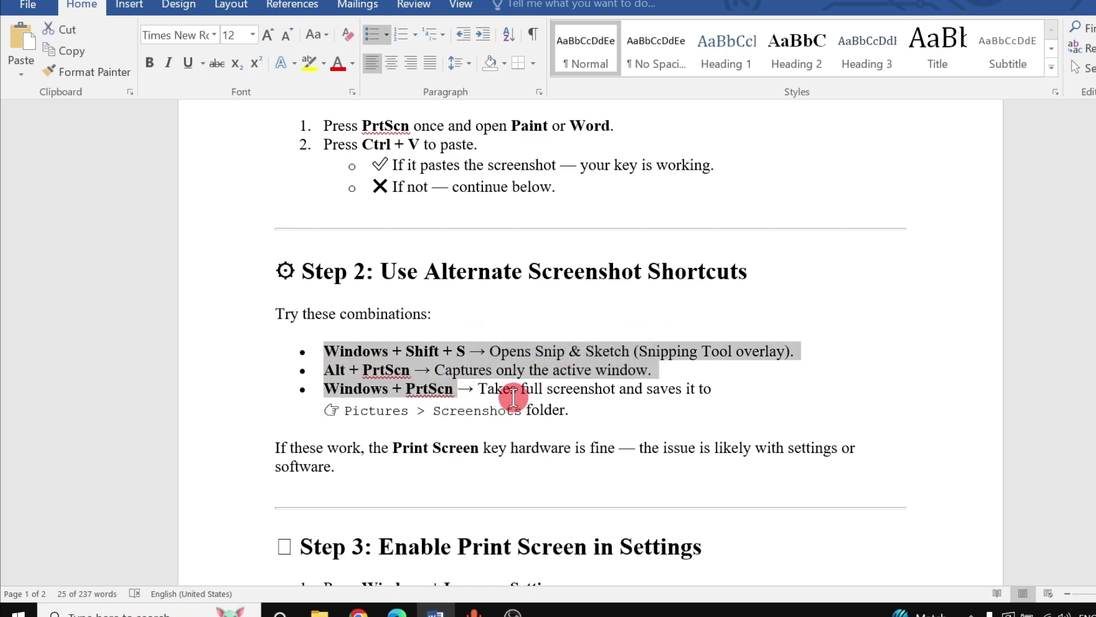
Step: Read the Step 3 instructions on enabling Print Screen in Settings
scroll(552, 417, down, 3)
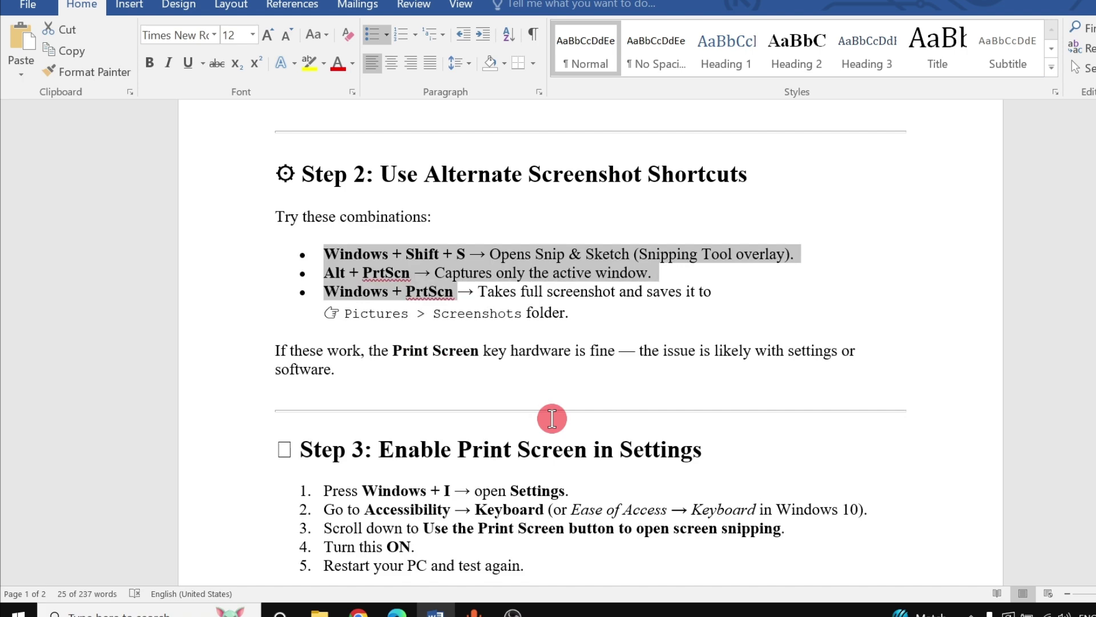
scroll(552, 419, down, 3)
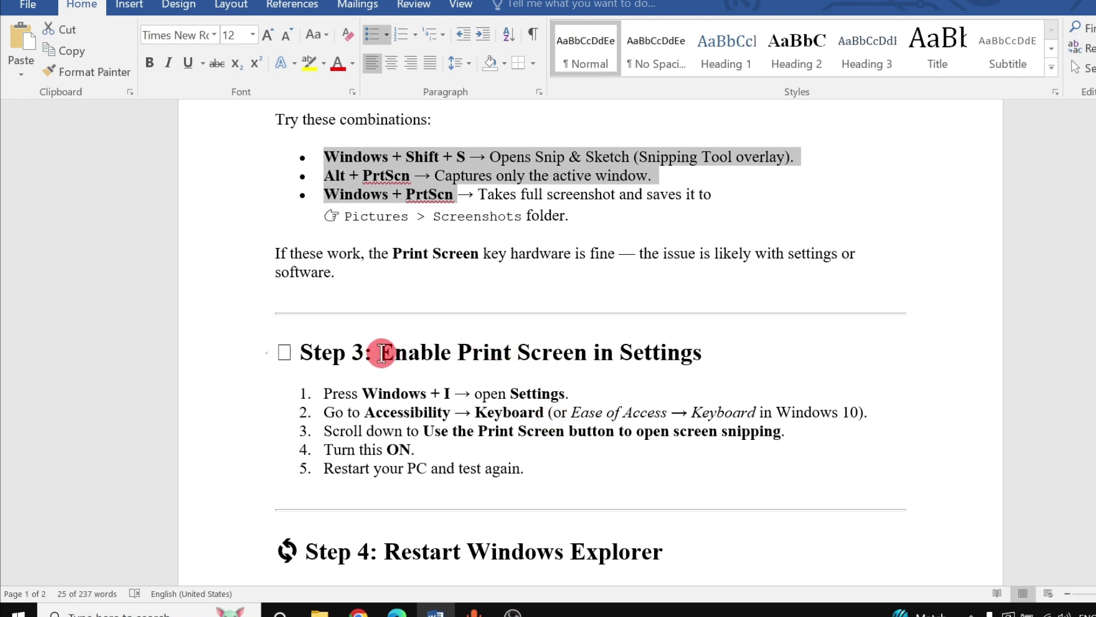
drag(377, 354, 725, 367)
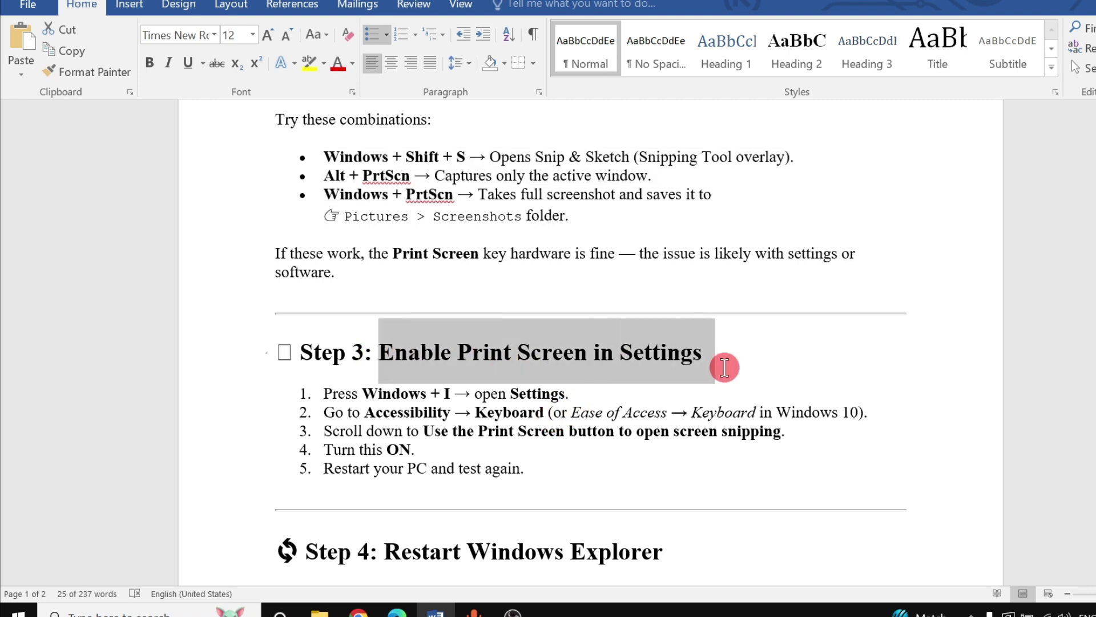
scroll(558, 371, down, 1)
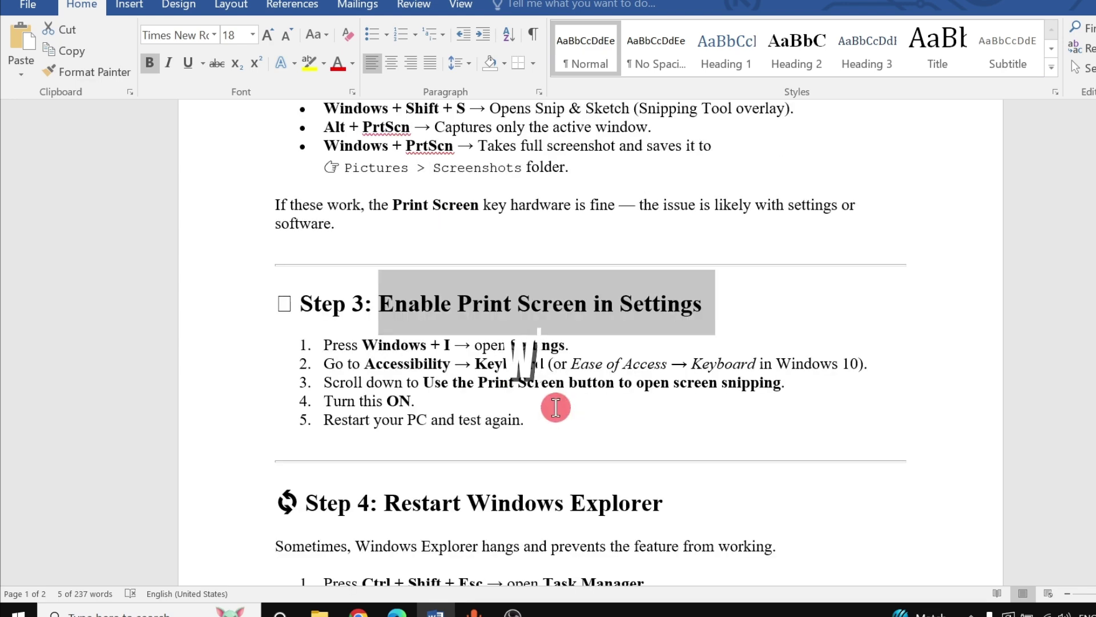
Step: Open Windows Settings, find the Ease of Access keyboard settings, and turn on using the PrtScn button to open screen snipping
key(super+i)
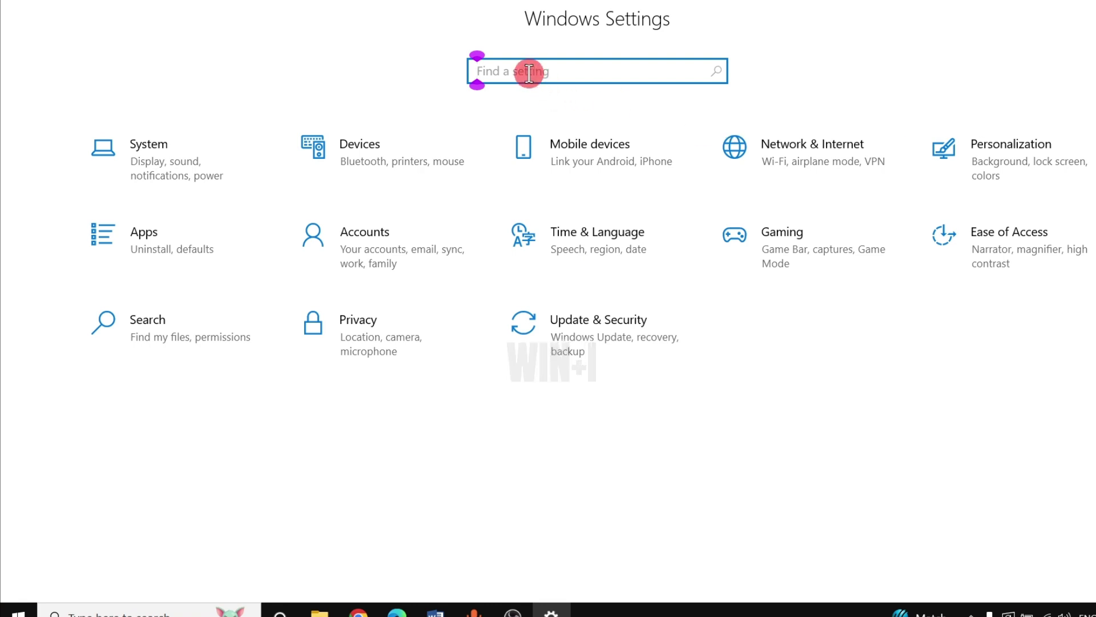
text(eas)
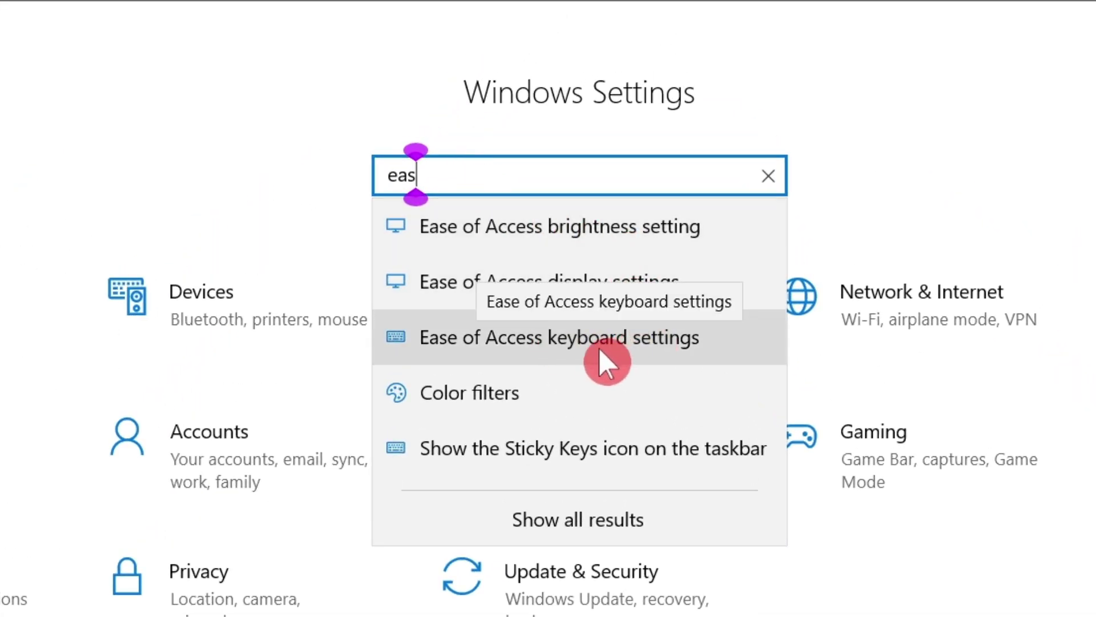
click(612, 337)
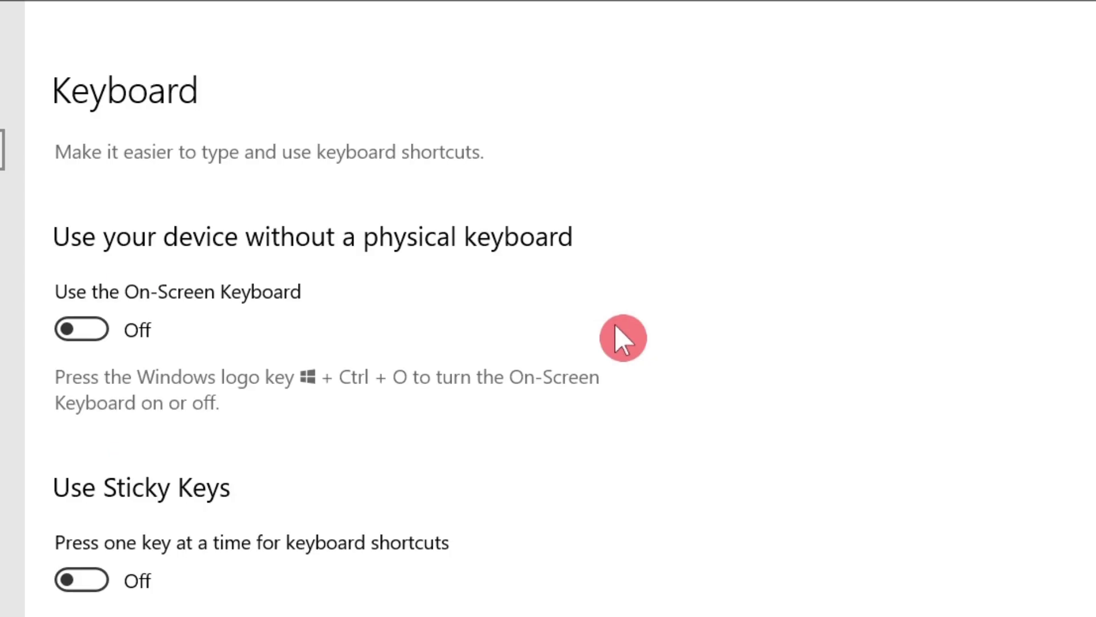
scroll(343, 365, down, 3)
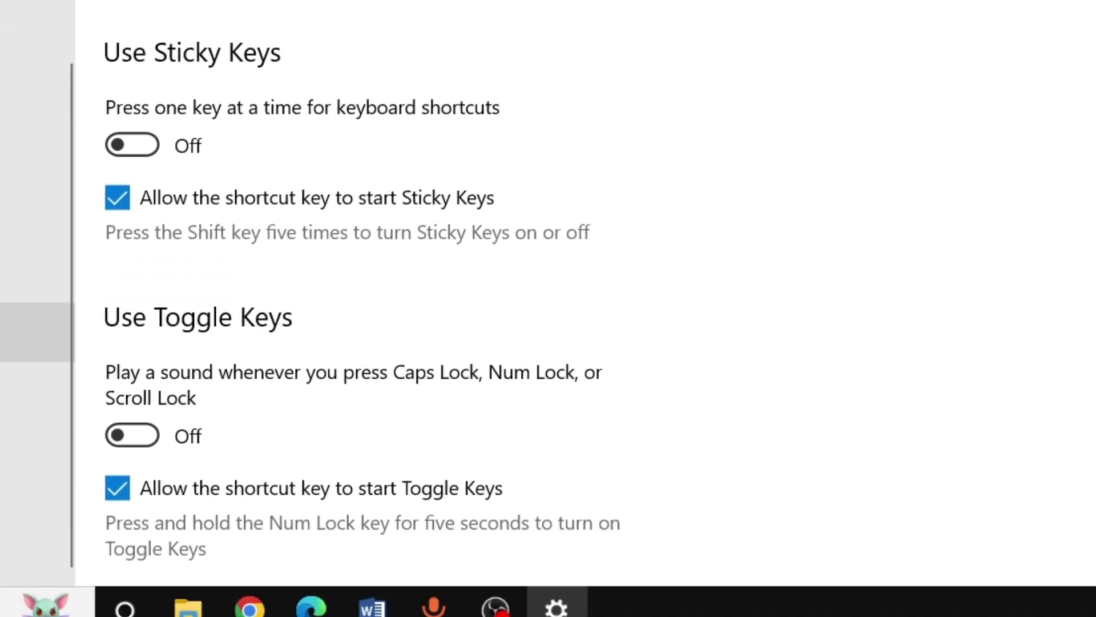
scroll(263, 74, down, 15)
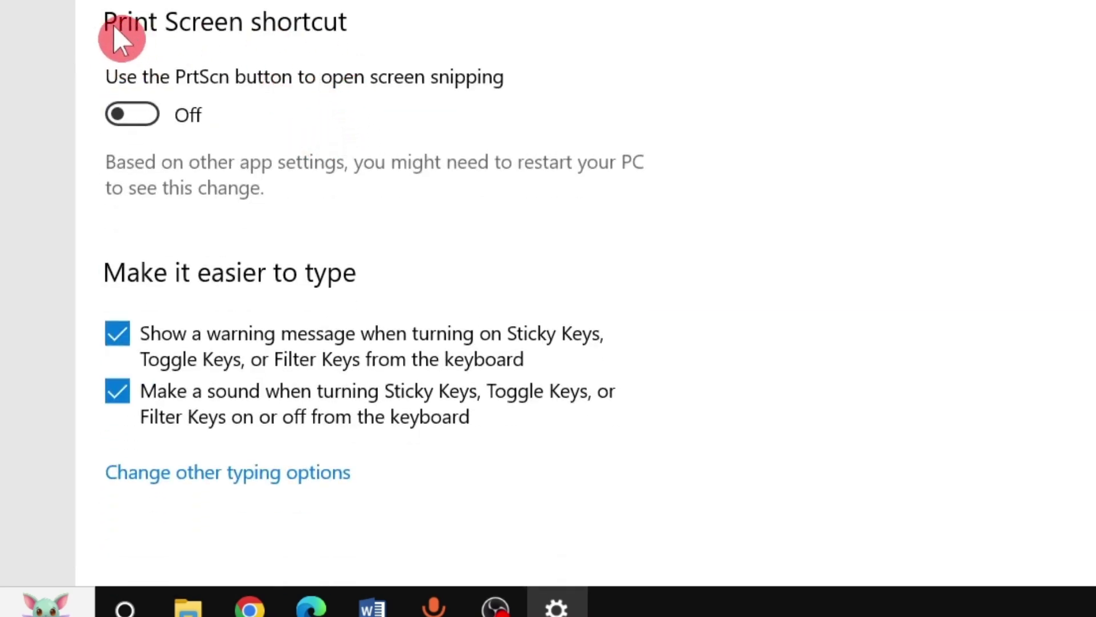
click(133, 114)
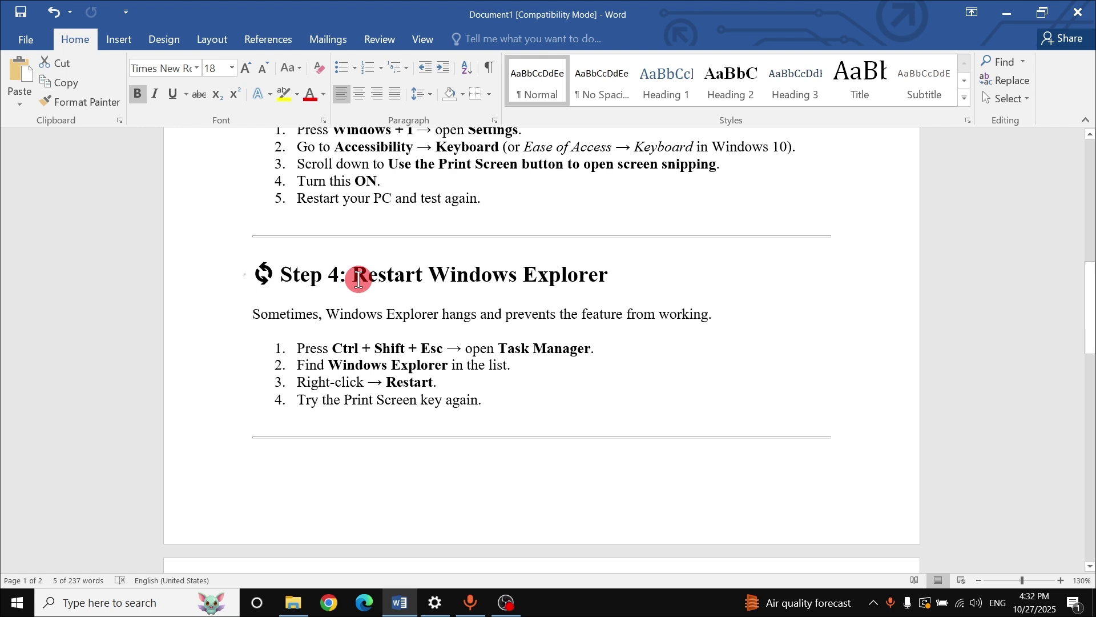
Step: Highlight the Step 4 heading, open Task Manager, and restart the Windows Explorer process
drag(359, 280, 585, 277)
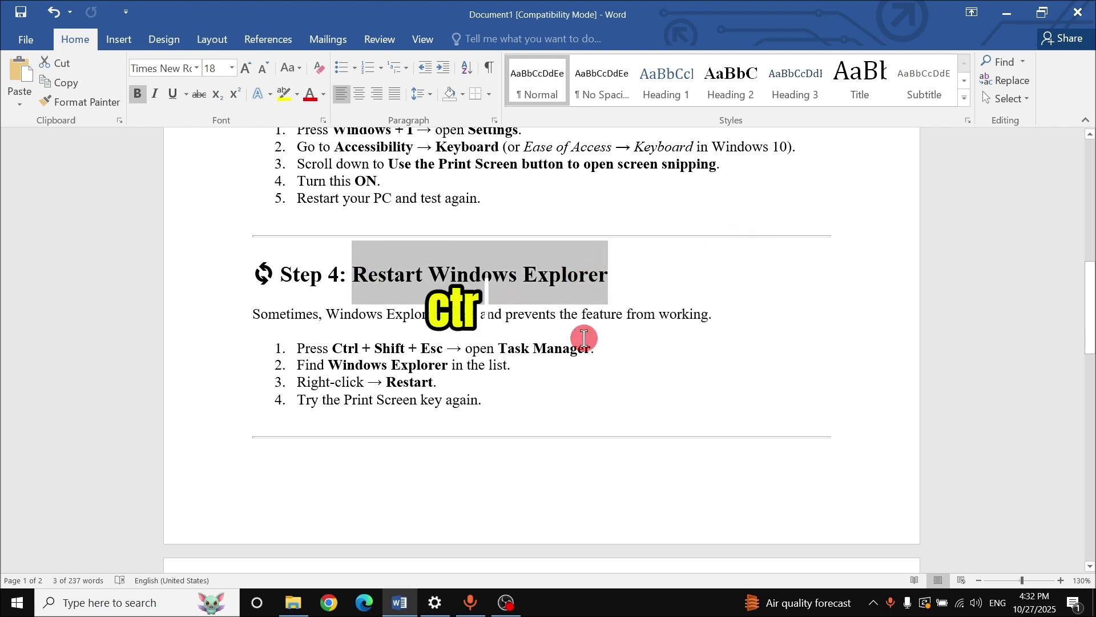
key(ctrl+shift+Escape)
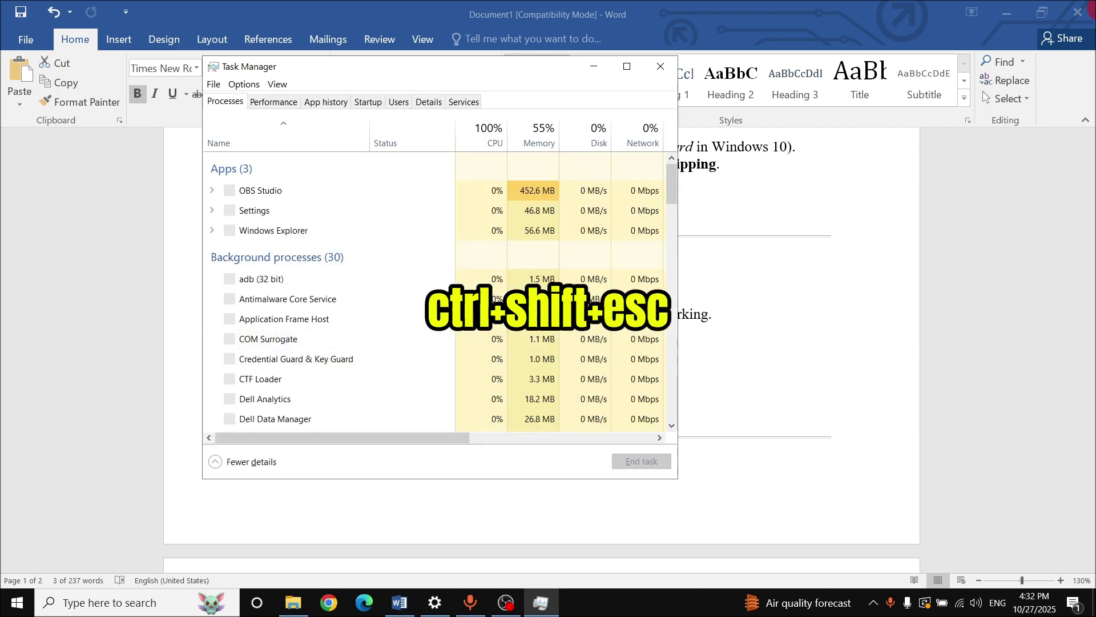
click(664, 67)
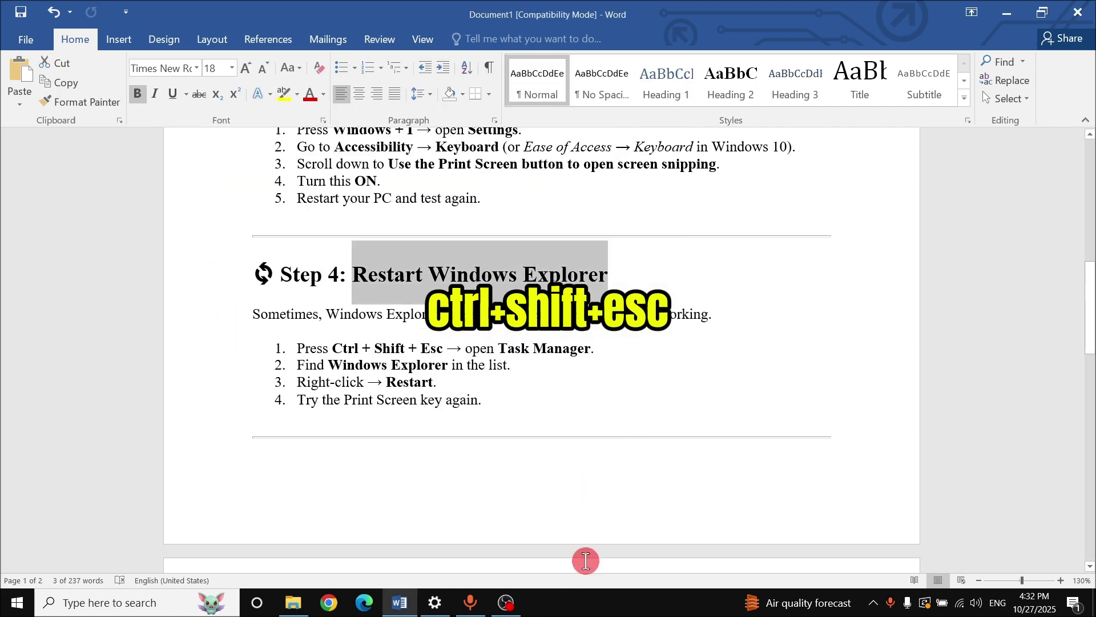
right_click(600, 609)
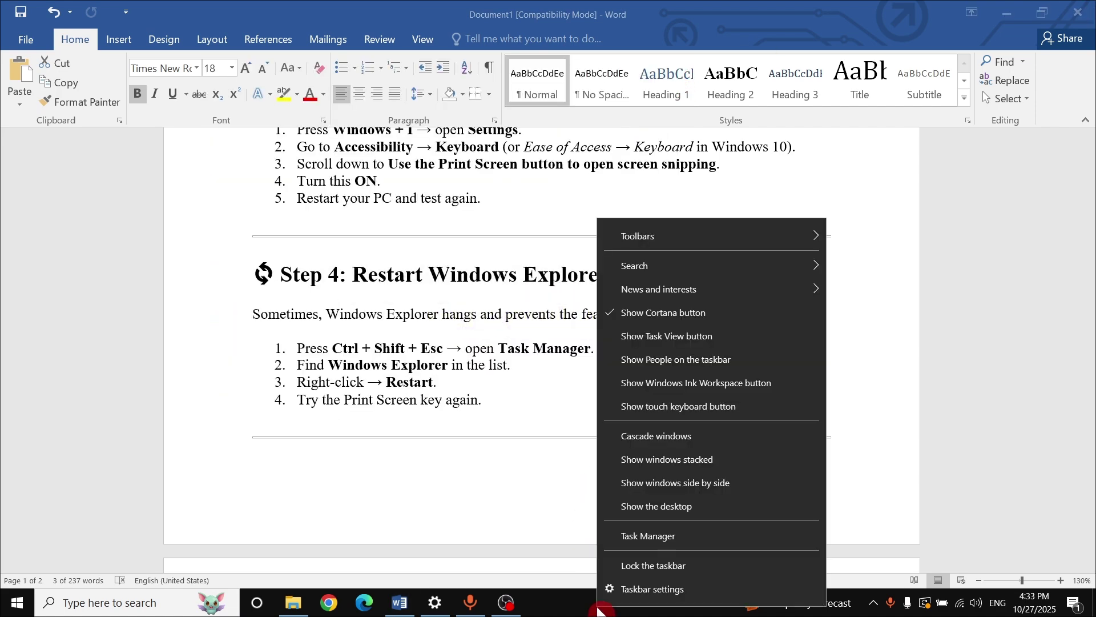
click(694, 539)
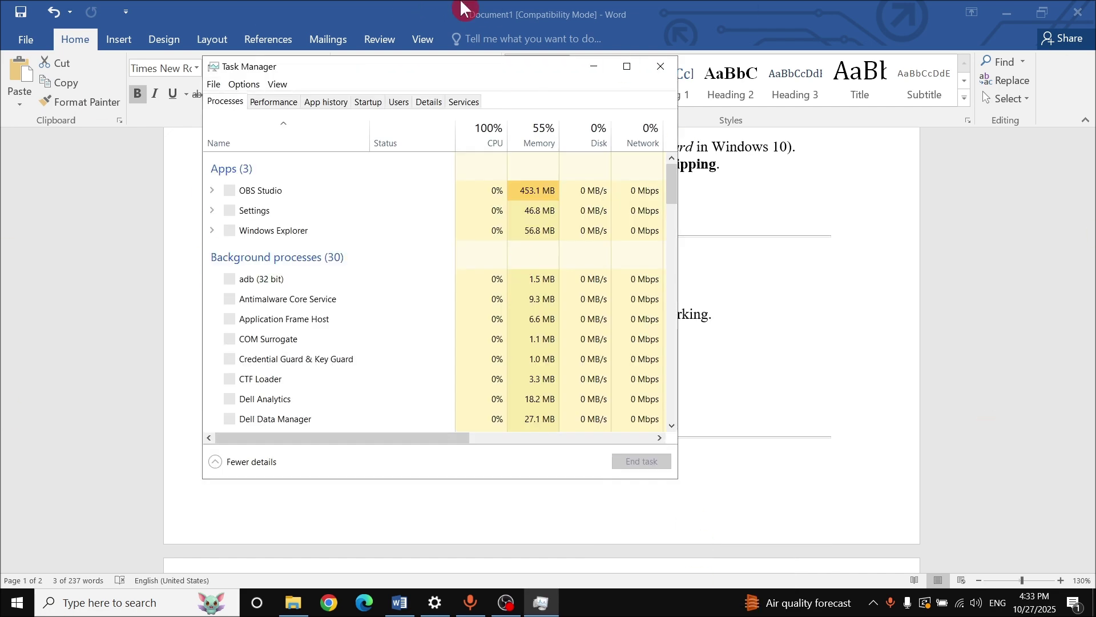
click(253, 273)
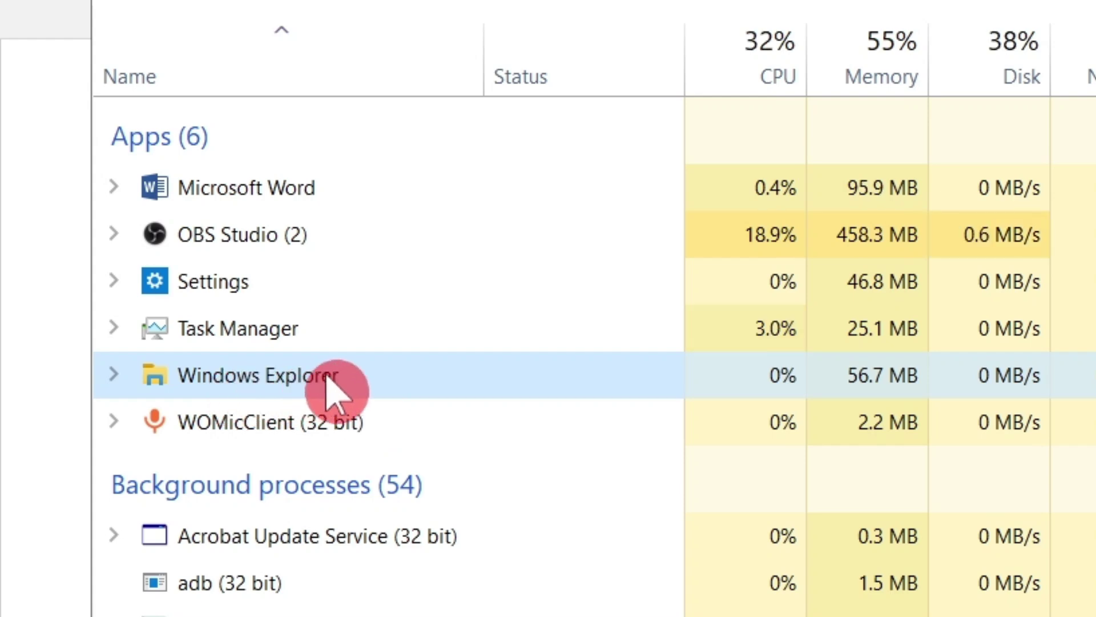
right_click(363, 375)
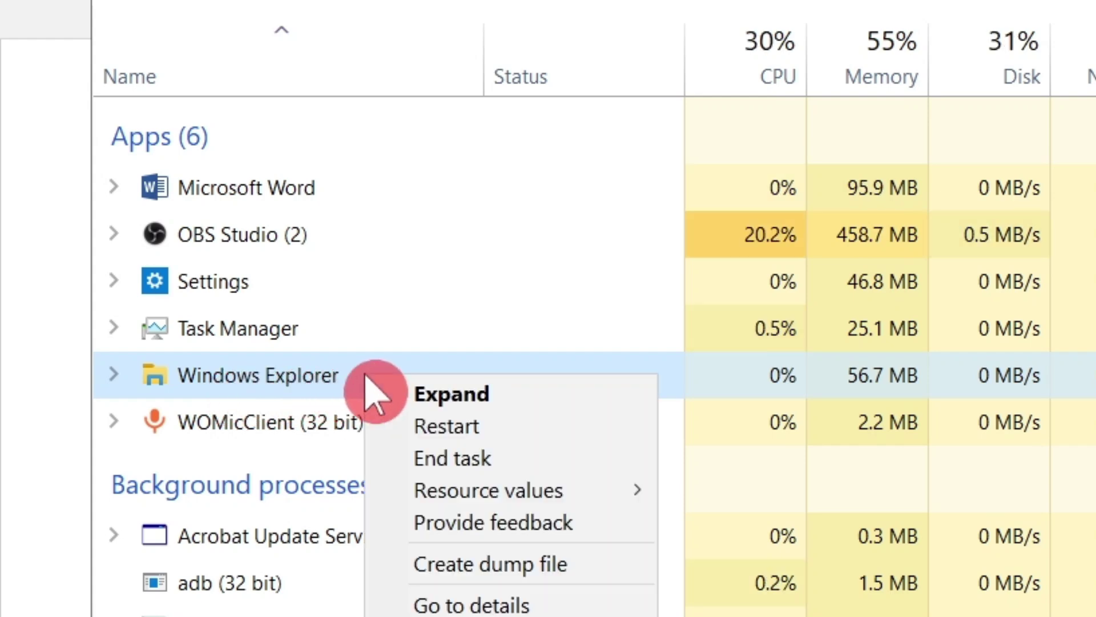
click(496, 433)
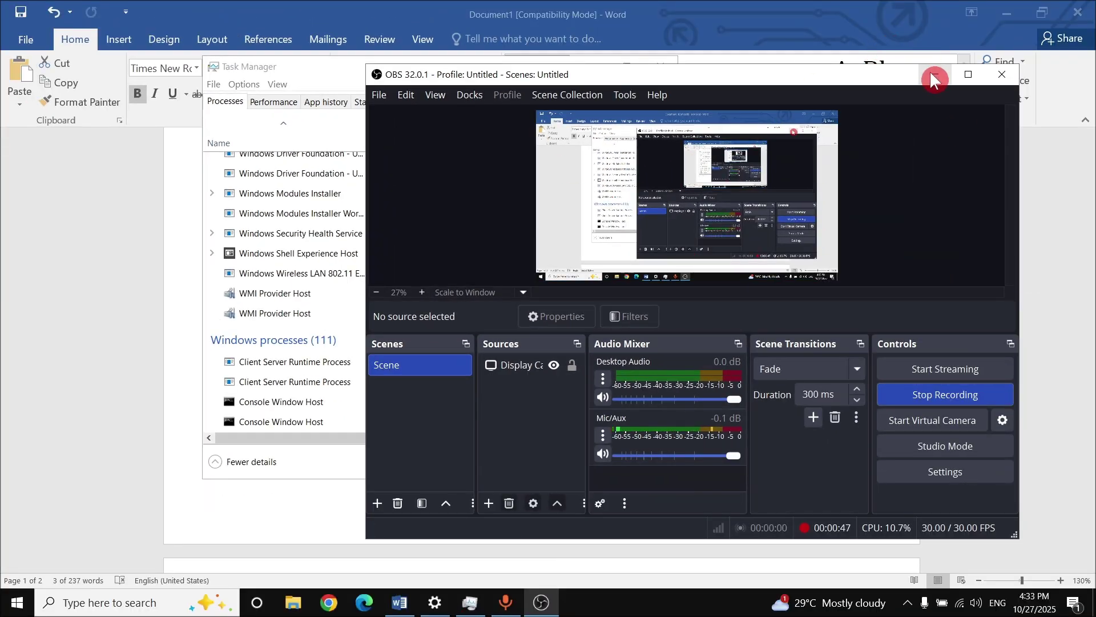
click(933, 74)
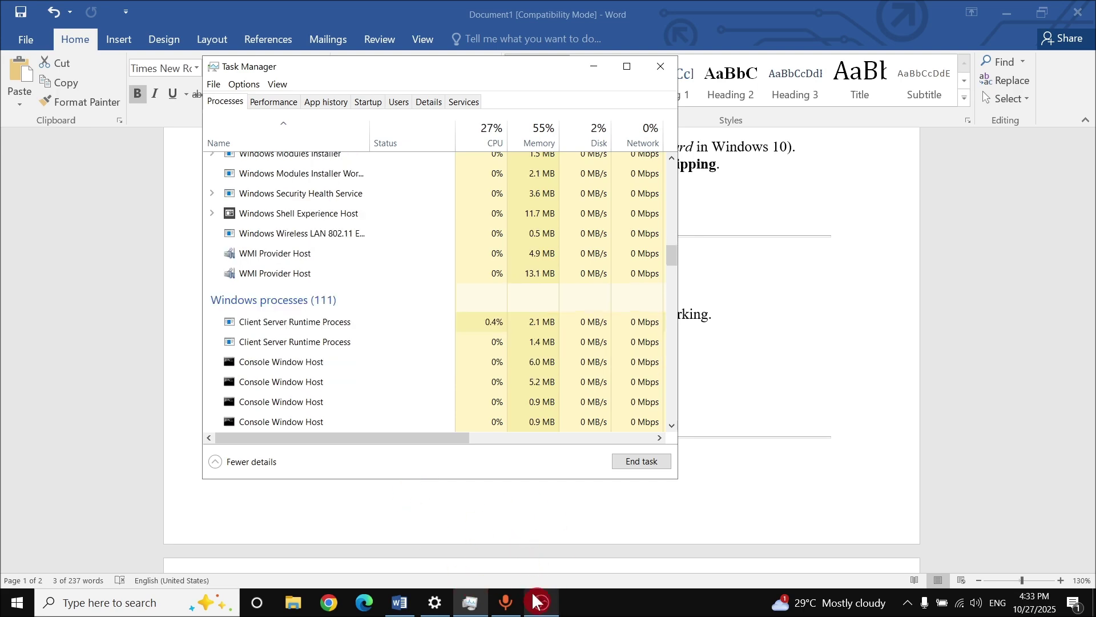
click(510, 606)
click(540, 604)
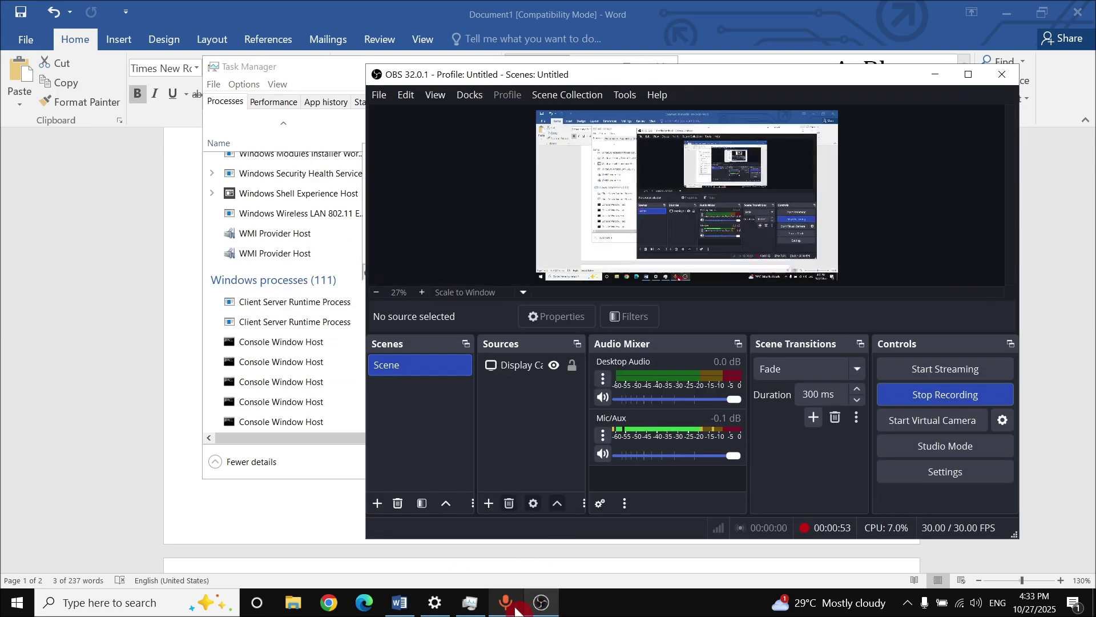
click(508, 609)
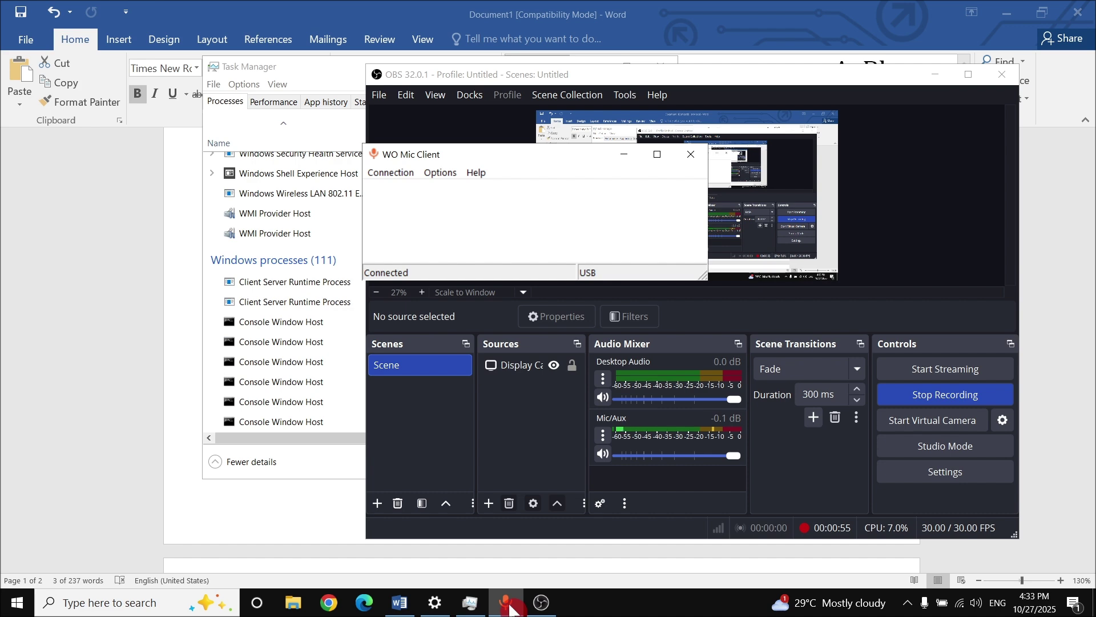
click(624, 155)
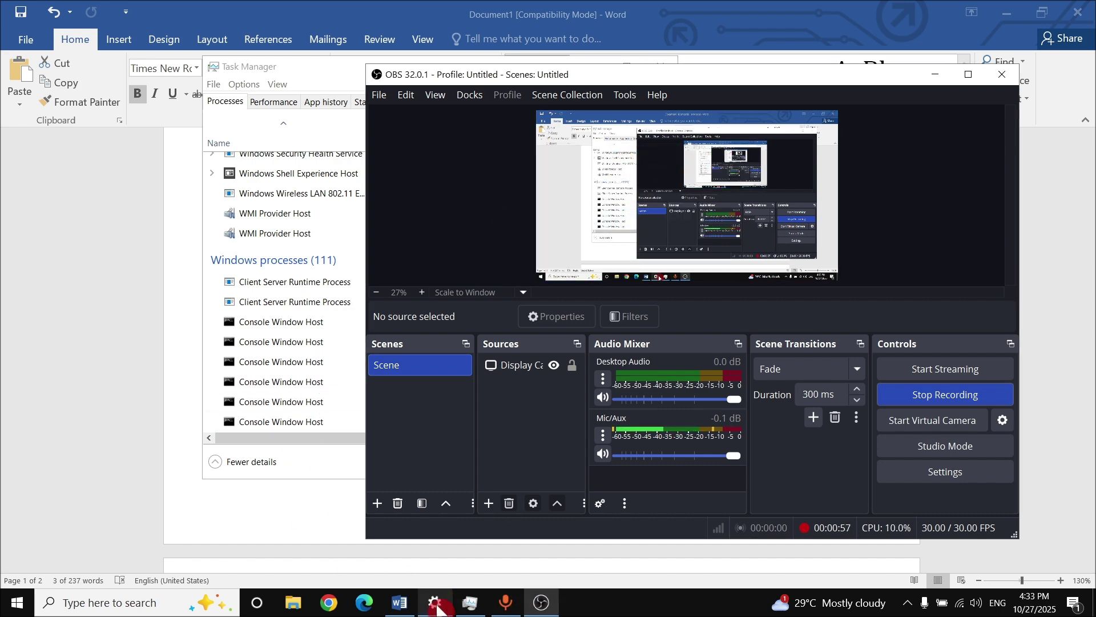
Step: Switch to the Word document and read the Step 6 instructions on updating the keyboard driver
click(400, 603)
scroll(400, 366, down, 8)
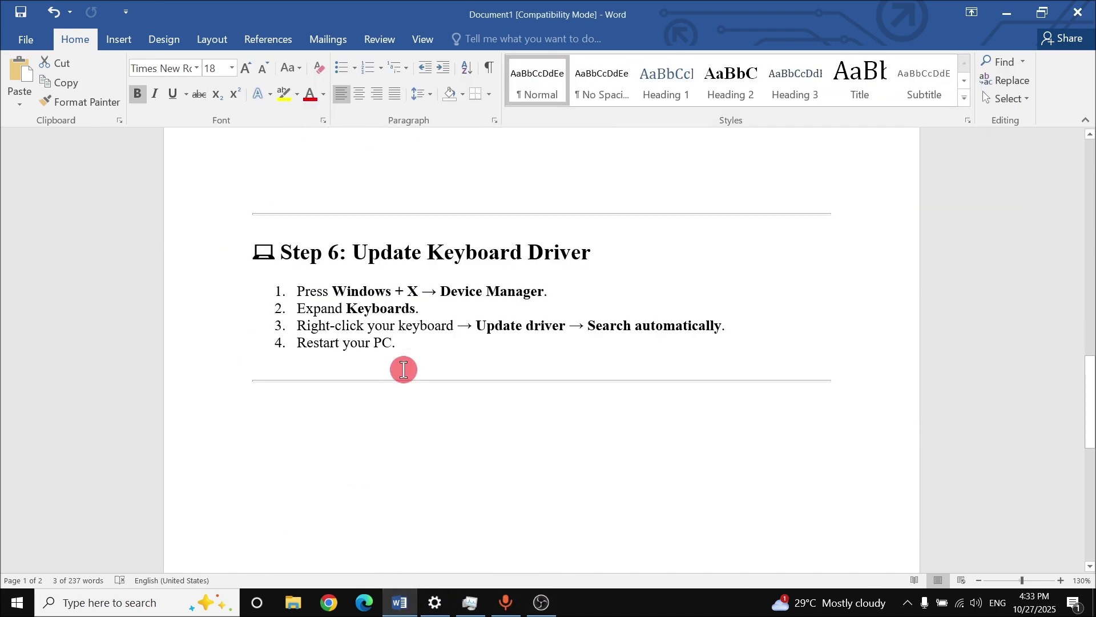
drag(353, 243, 592, 257)
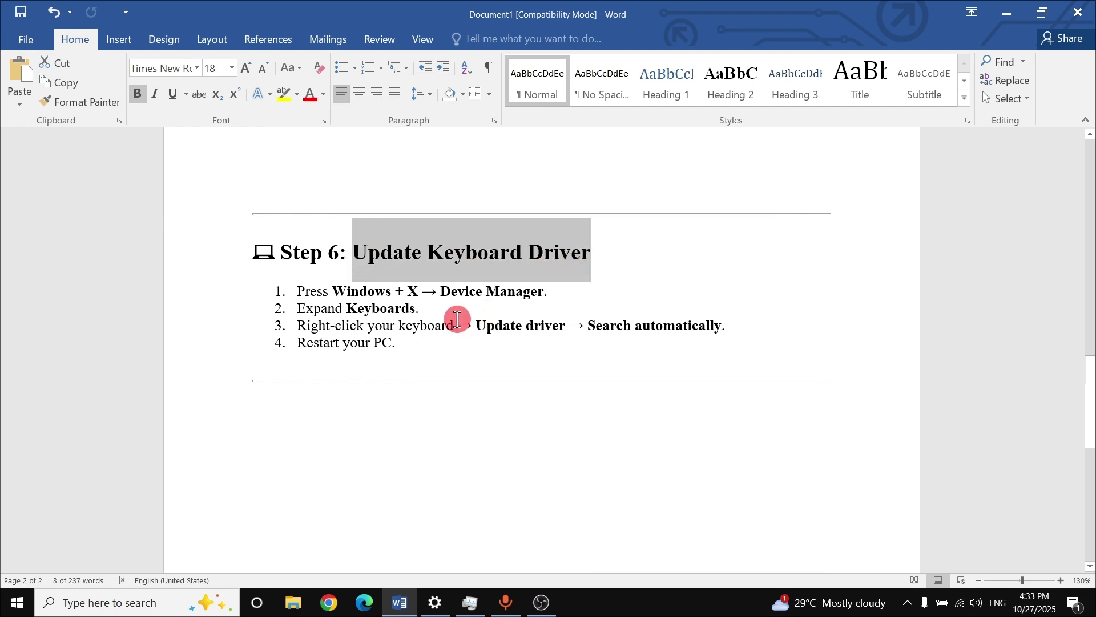
scroll(457, 328, down, 10)
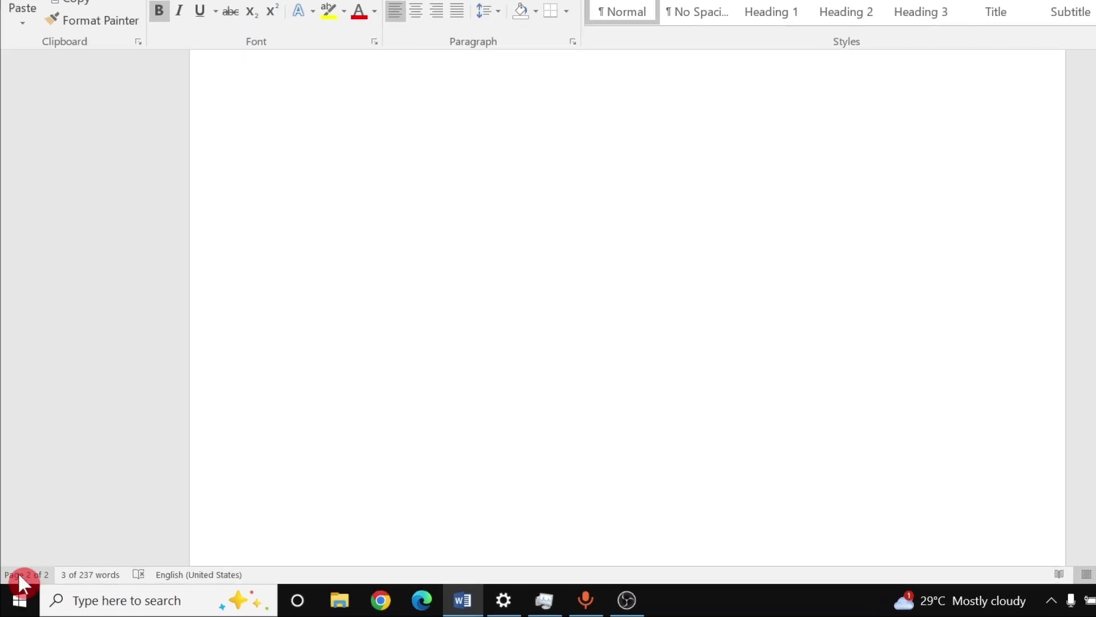
Step: Search Windows for "dev", open Device Manager, and expand the Keyboards category
click(22, 609)
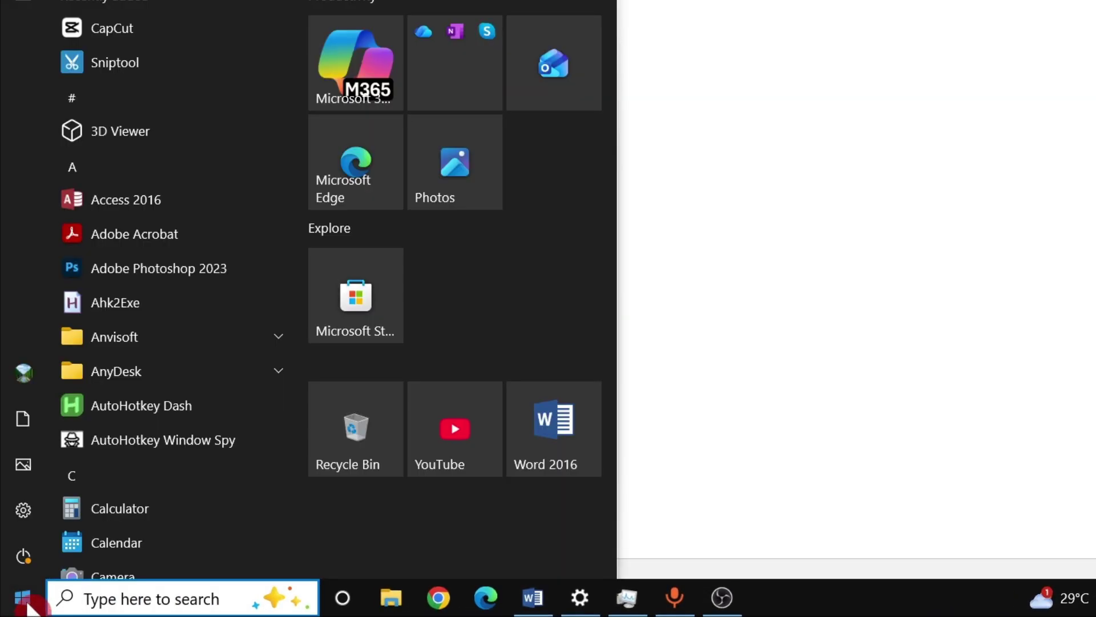
text(d)
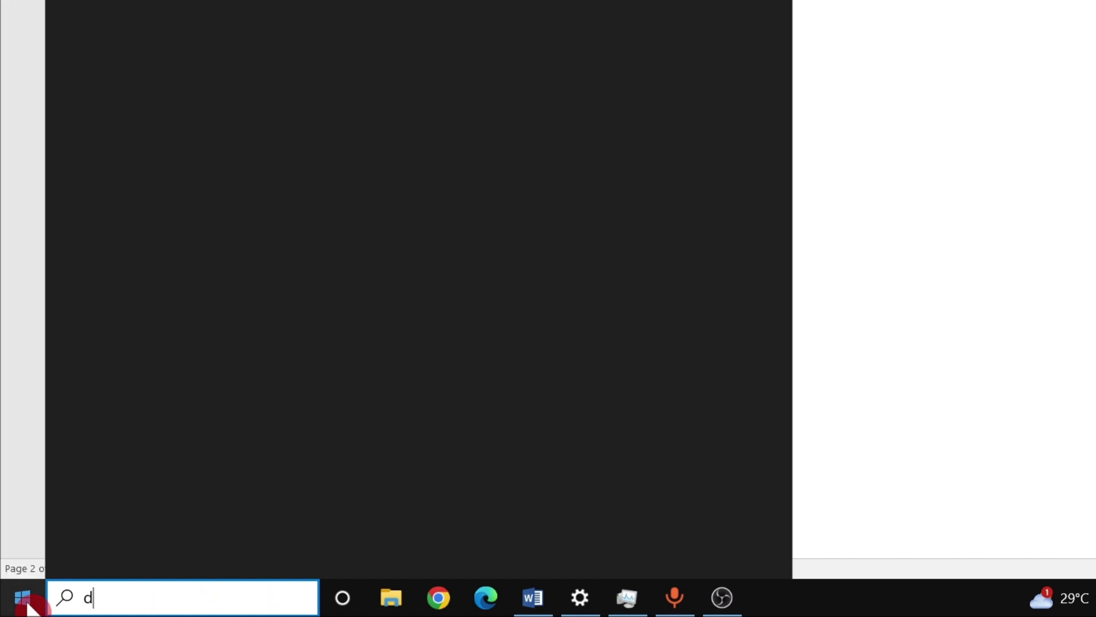
text(ev)
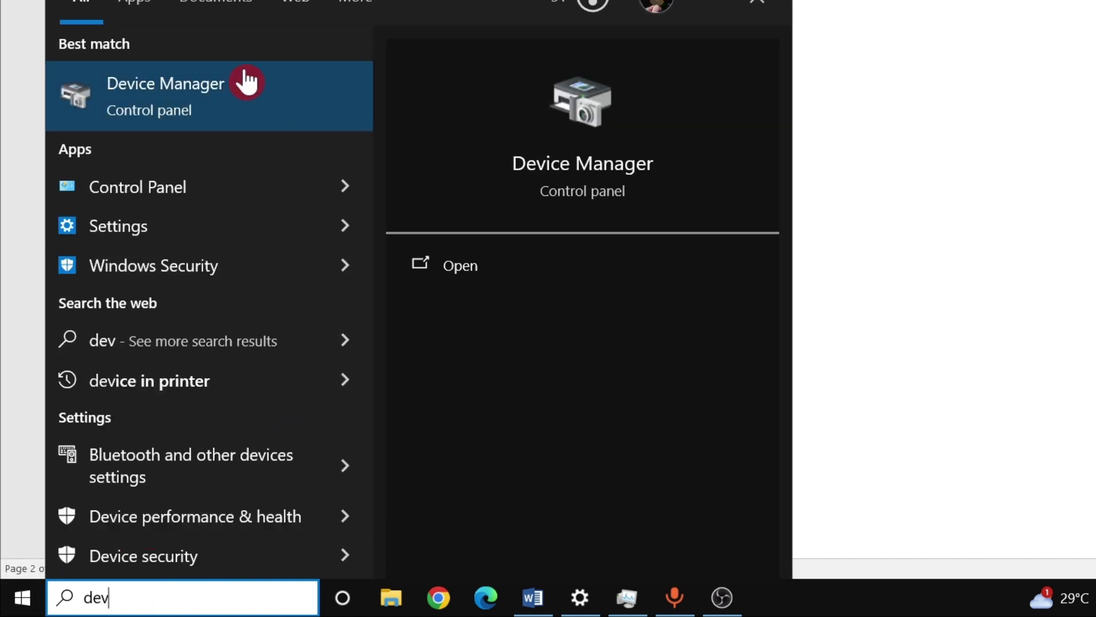
click(176, 72)
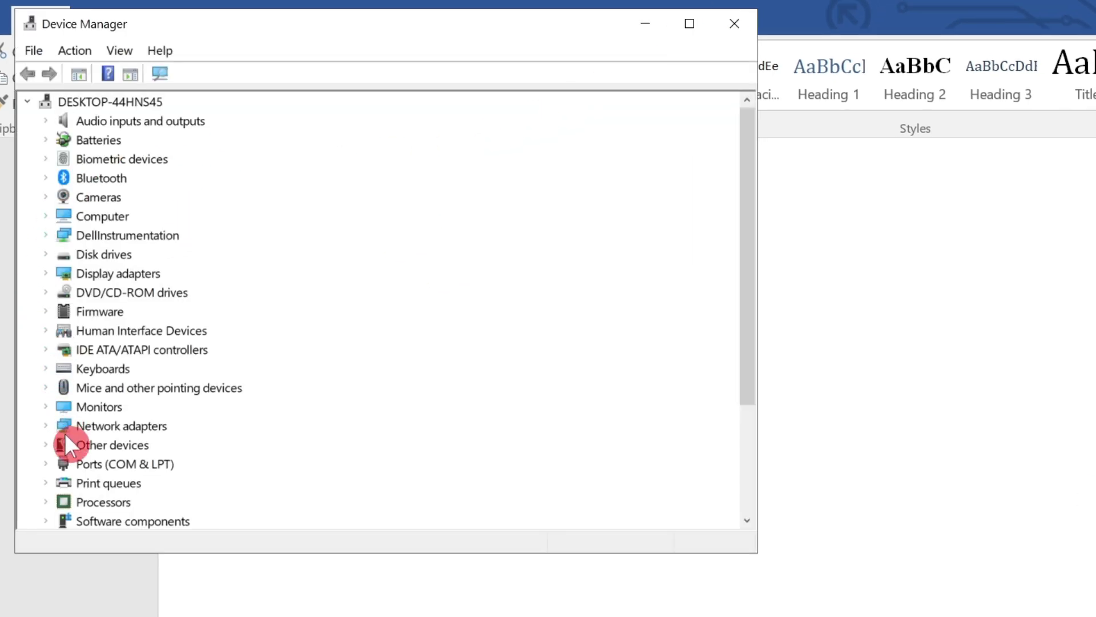
scroll(65, 435, down, 2)
scroll(65, 437, down, 1)
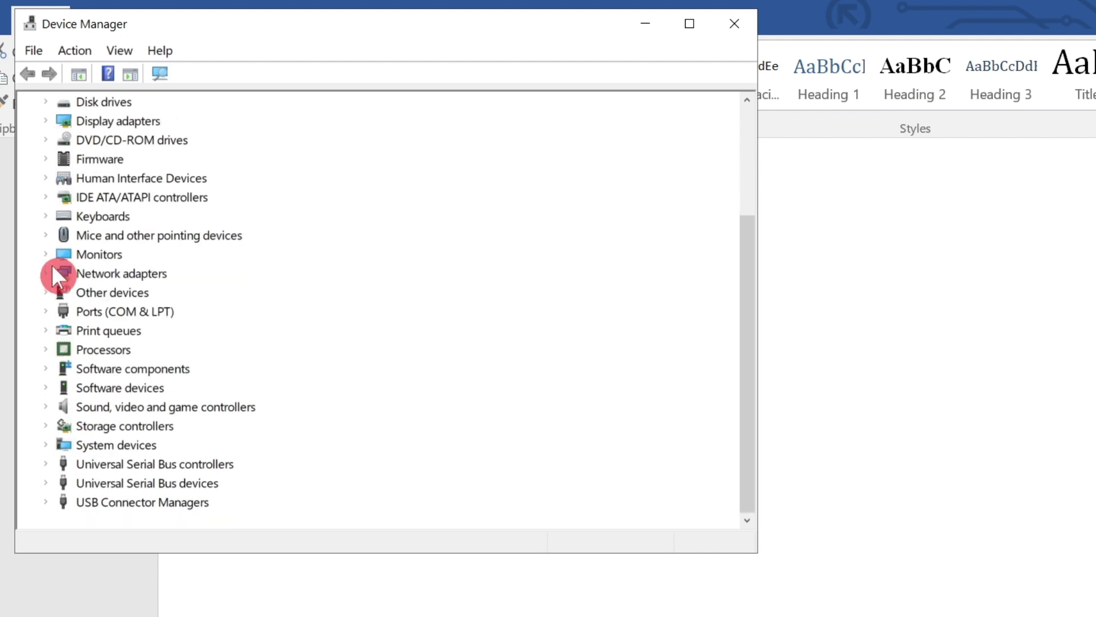
click(50, 216)
Step: Run an automatic driver update search for the HID Keyboard Device and close the update wizard
click(129, 232)
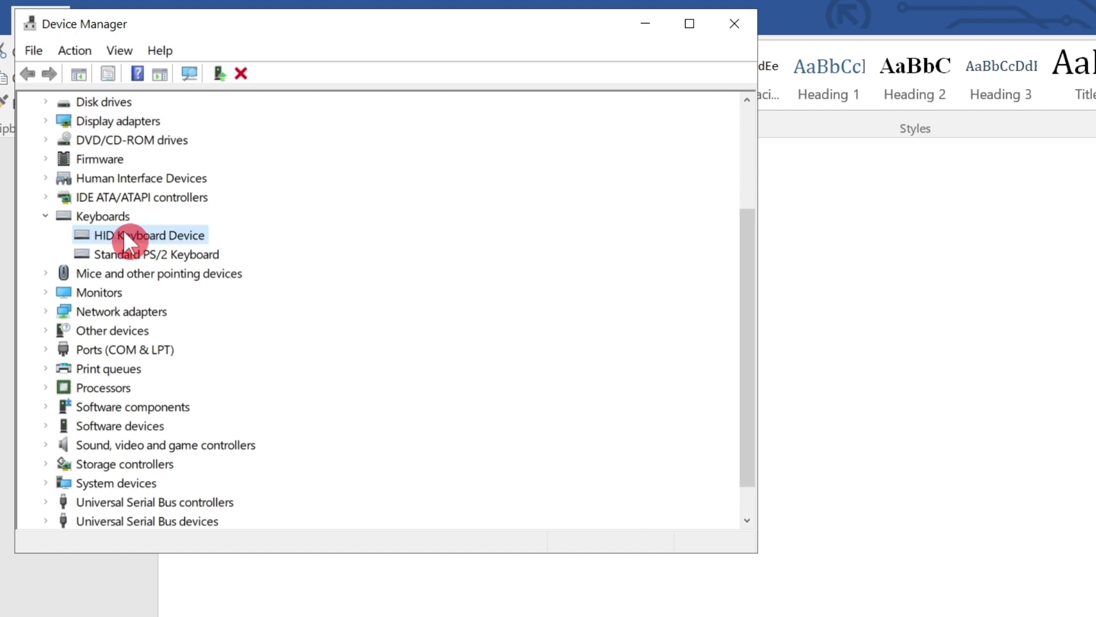
right_click(132, 234)
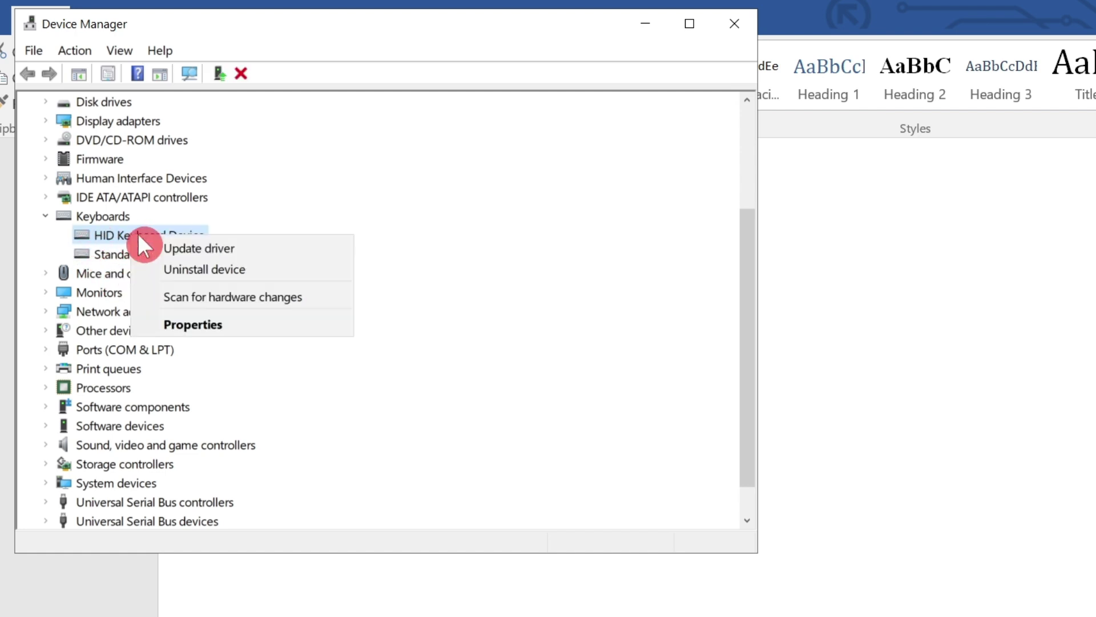
click(238, 250)
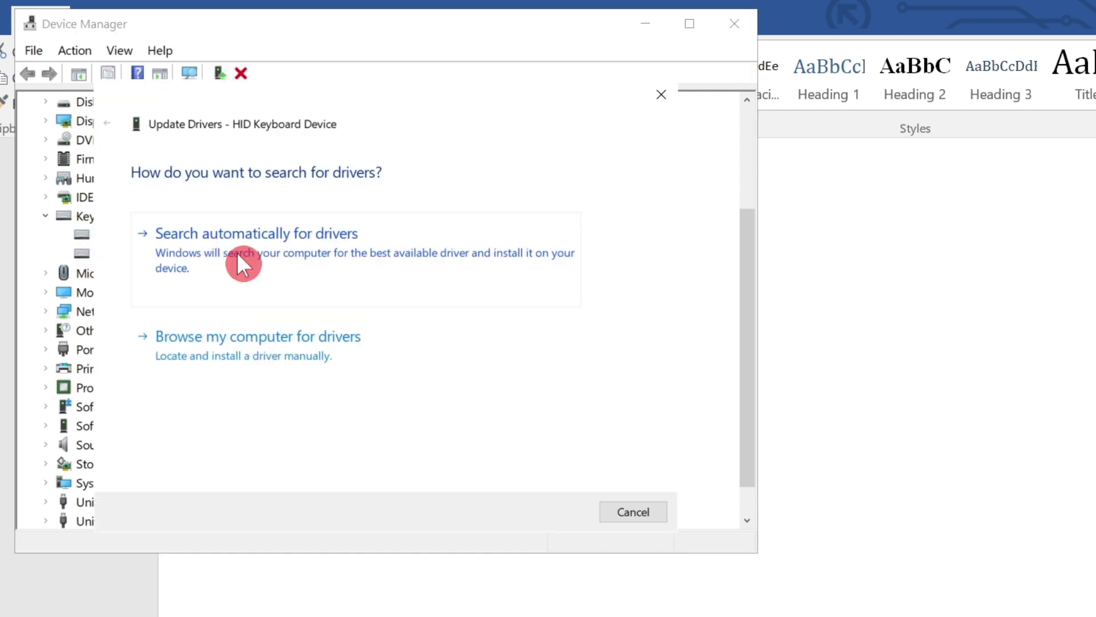
click(280, 251)
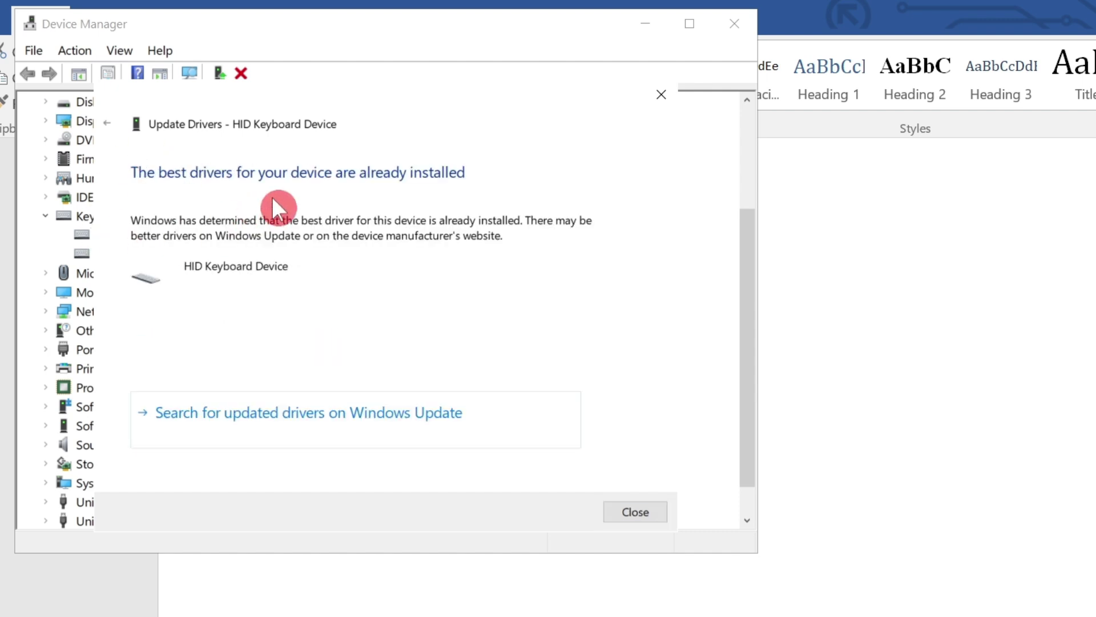
click(635, 512)
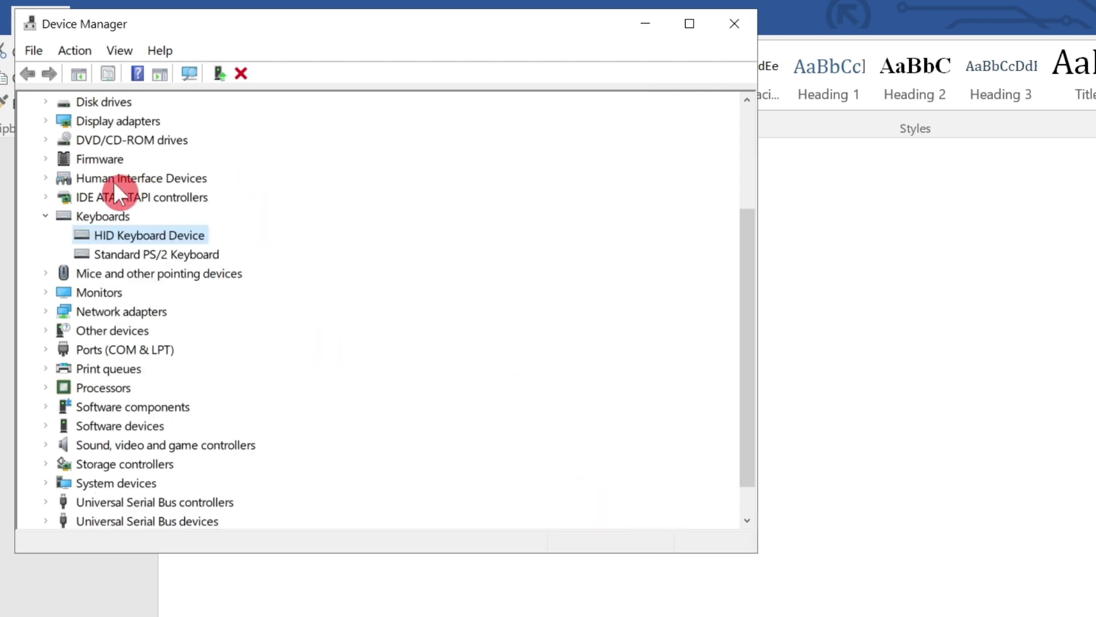
Step: Run an automatic driver update for the Standard PS/2 Keyboard, search Windows Update for newer drivers, and minimize Device Manager
click(111, 257)
right_click(144, 256)
click(153, 270)
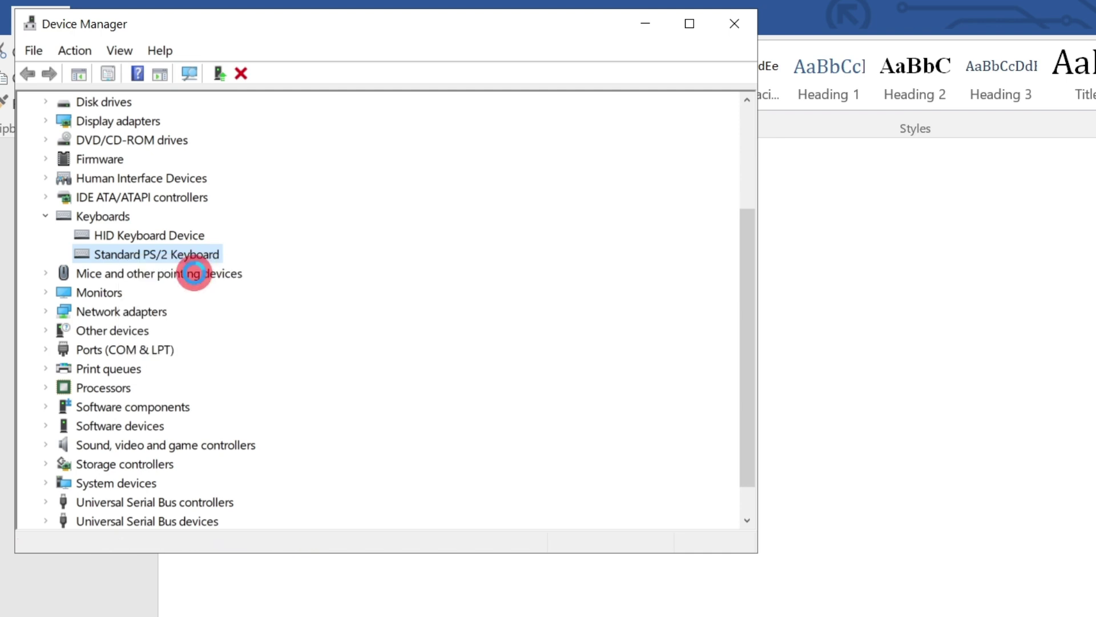
click(245, 271)
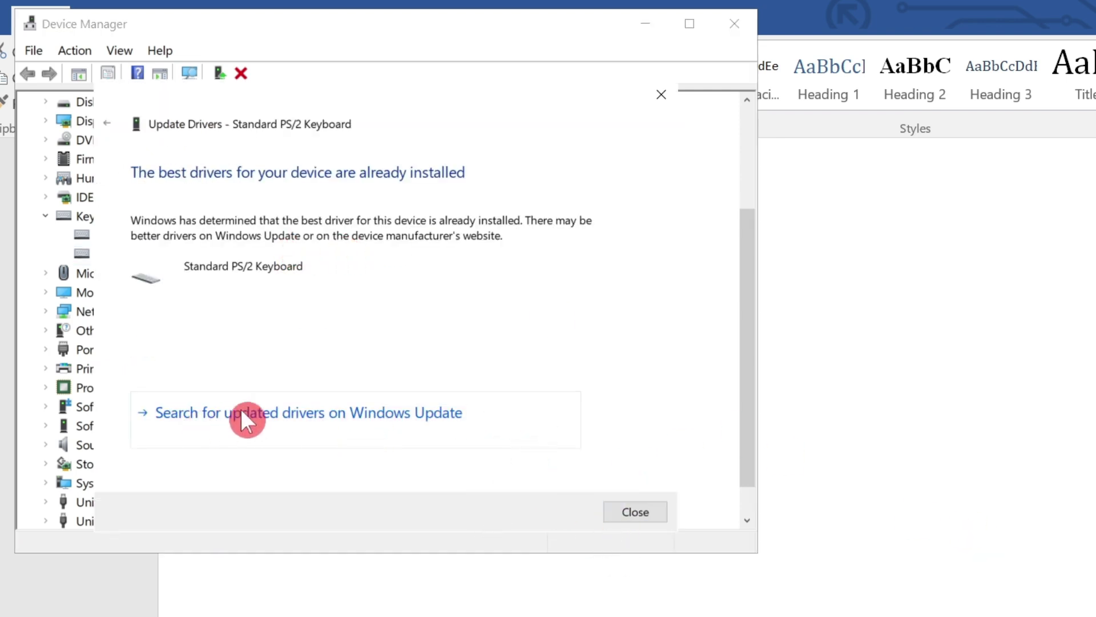
click(425, 420)
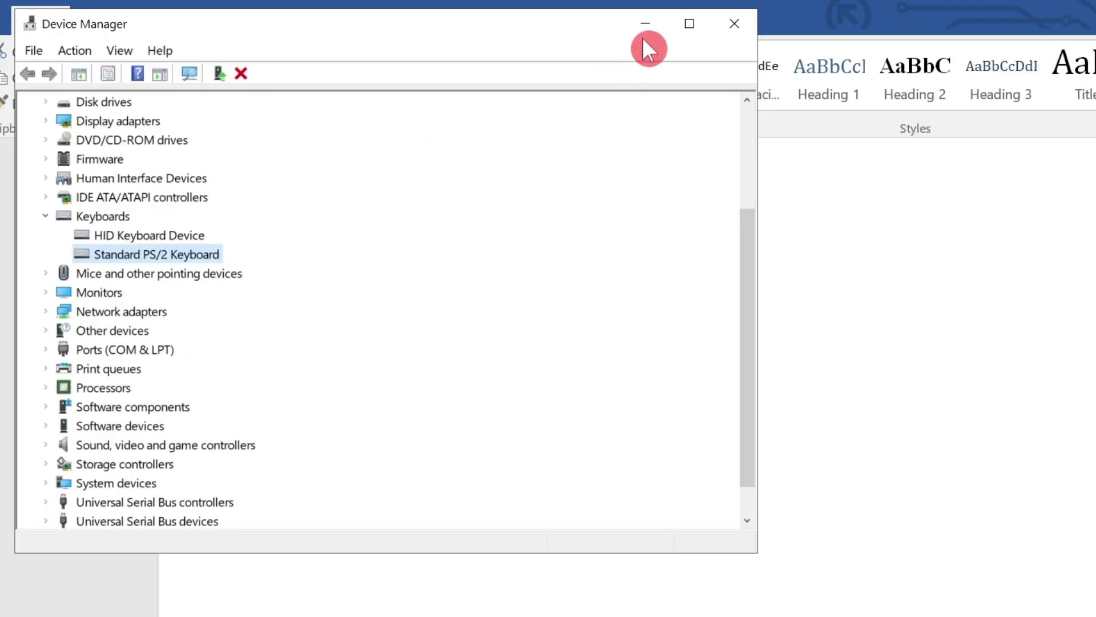
click(645, 23)
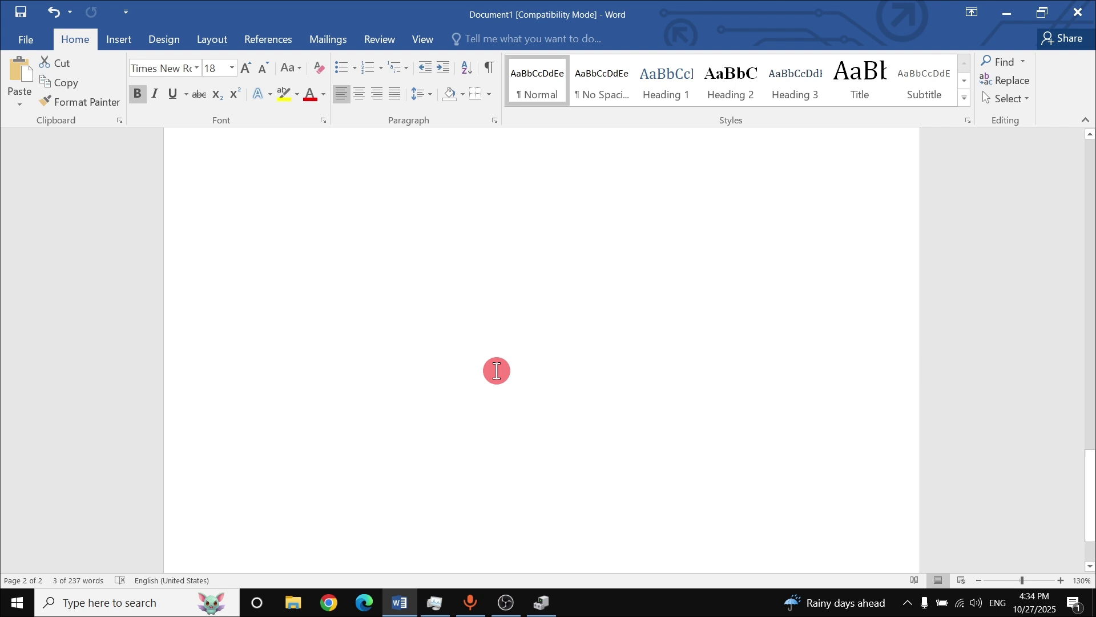
Step: Open Command Prompt as administrator and start a system file scan with sfc /scannow
scroll(497, 370, down, 1)
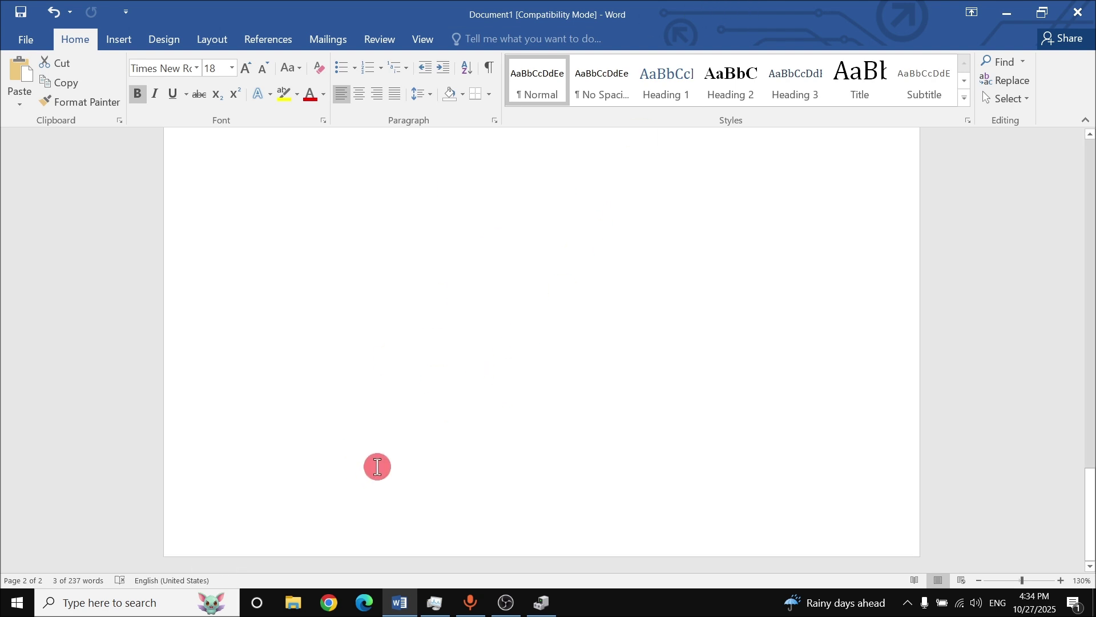
click(5, 613)
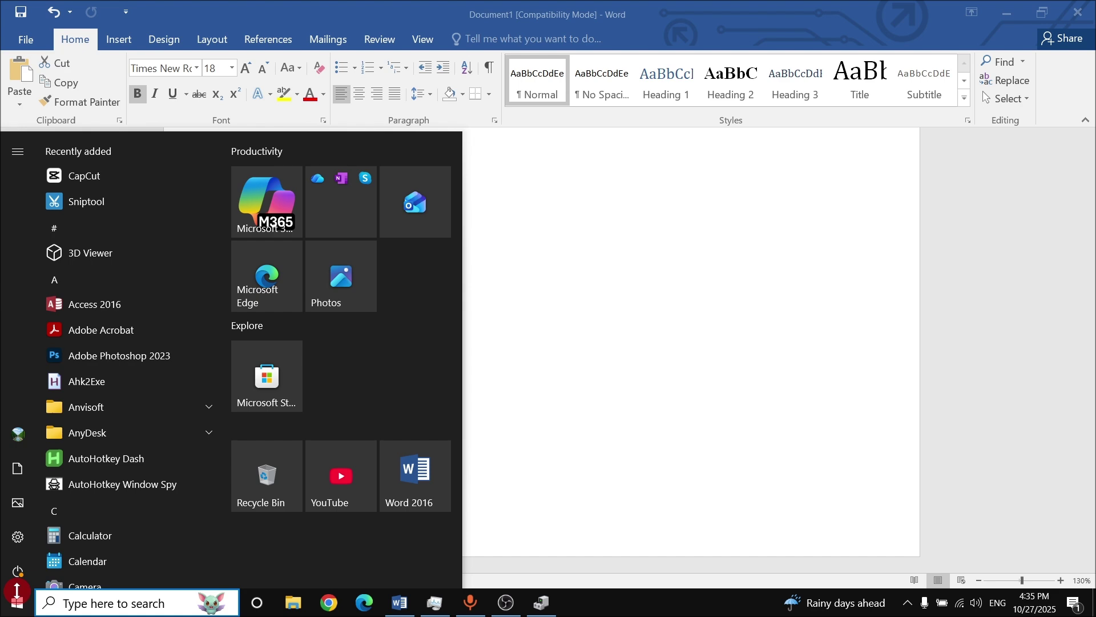
text(cmd)
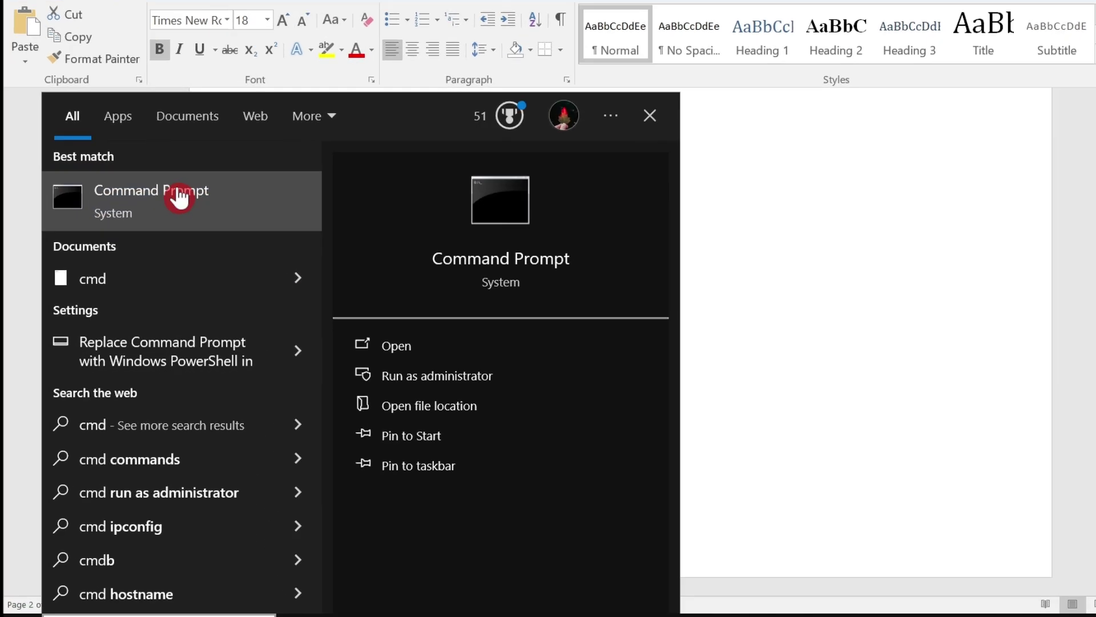
right_click(152, 217)
click(218, 233)
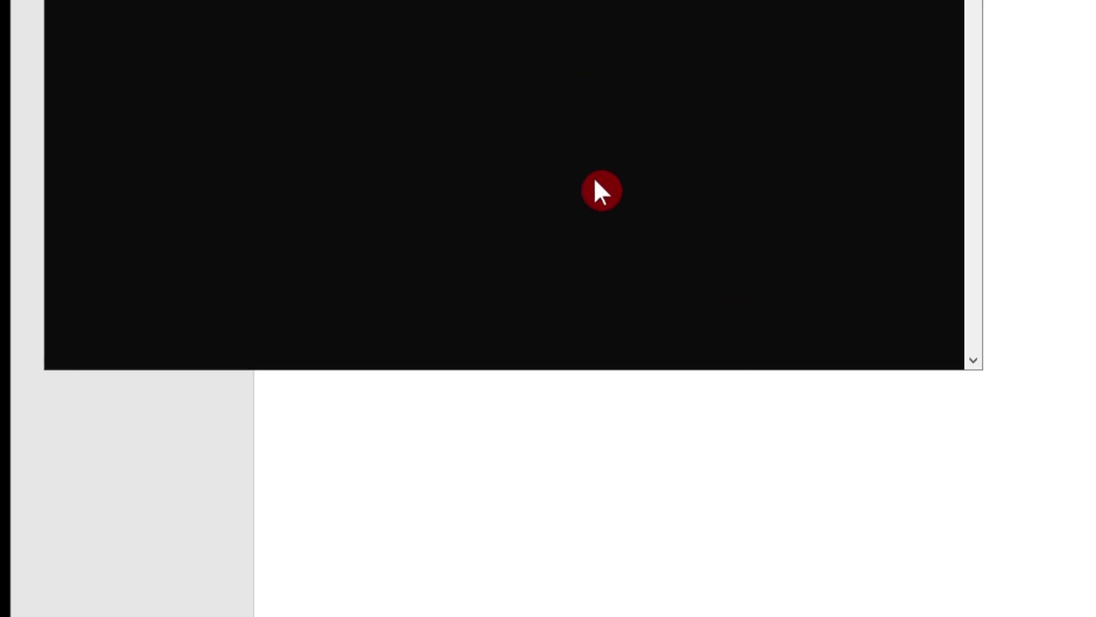
drag(506, 35, 792, 279)
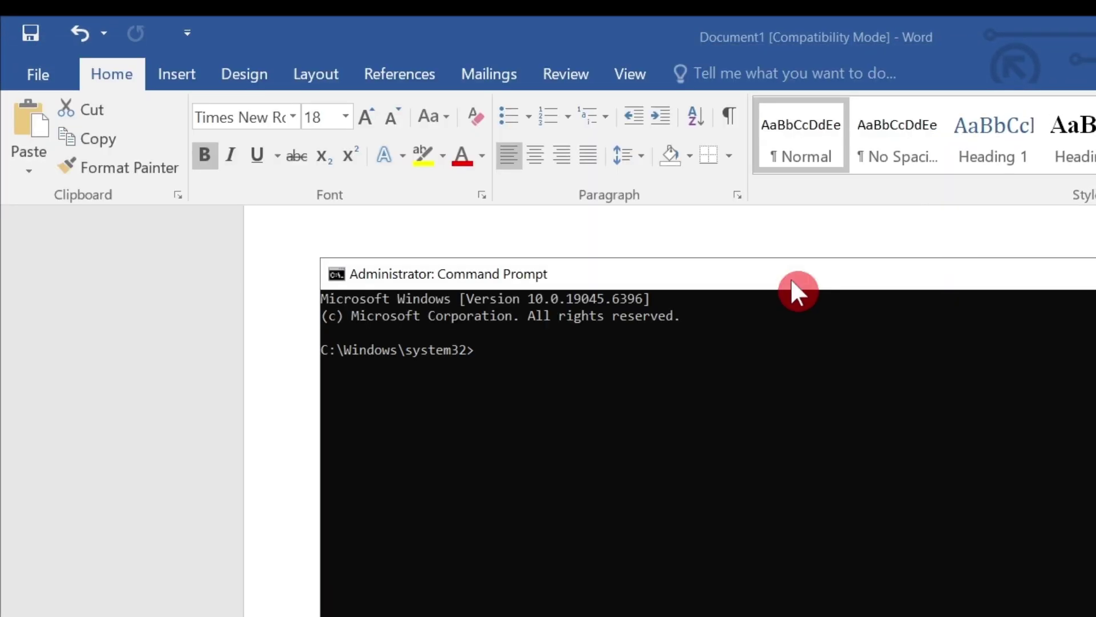
text(sfc /scannow)
key(Return)
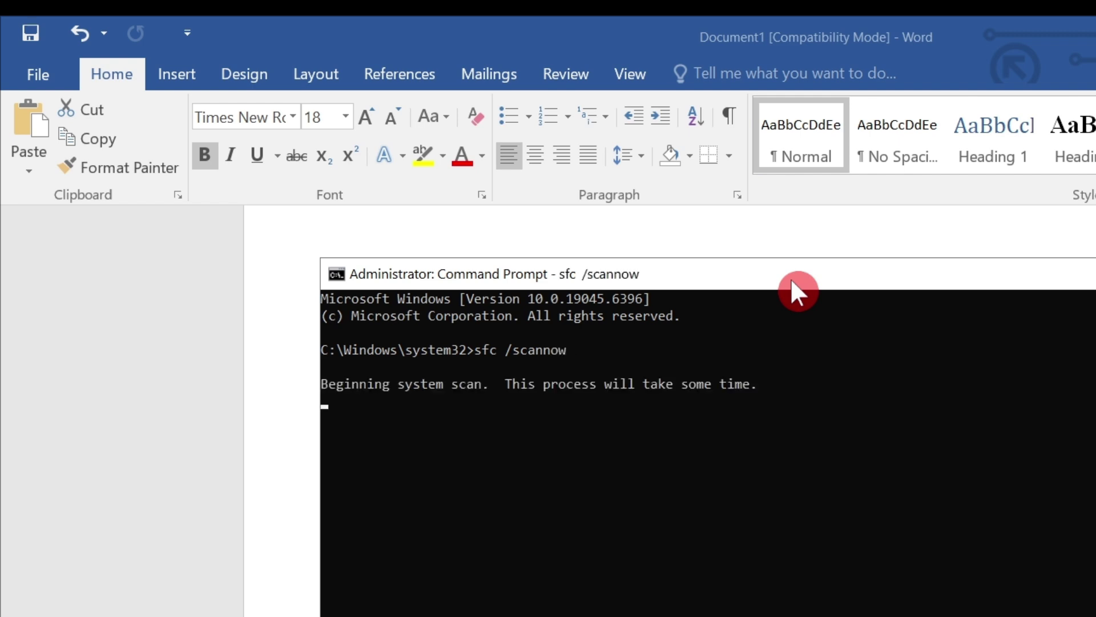